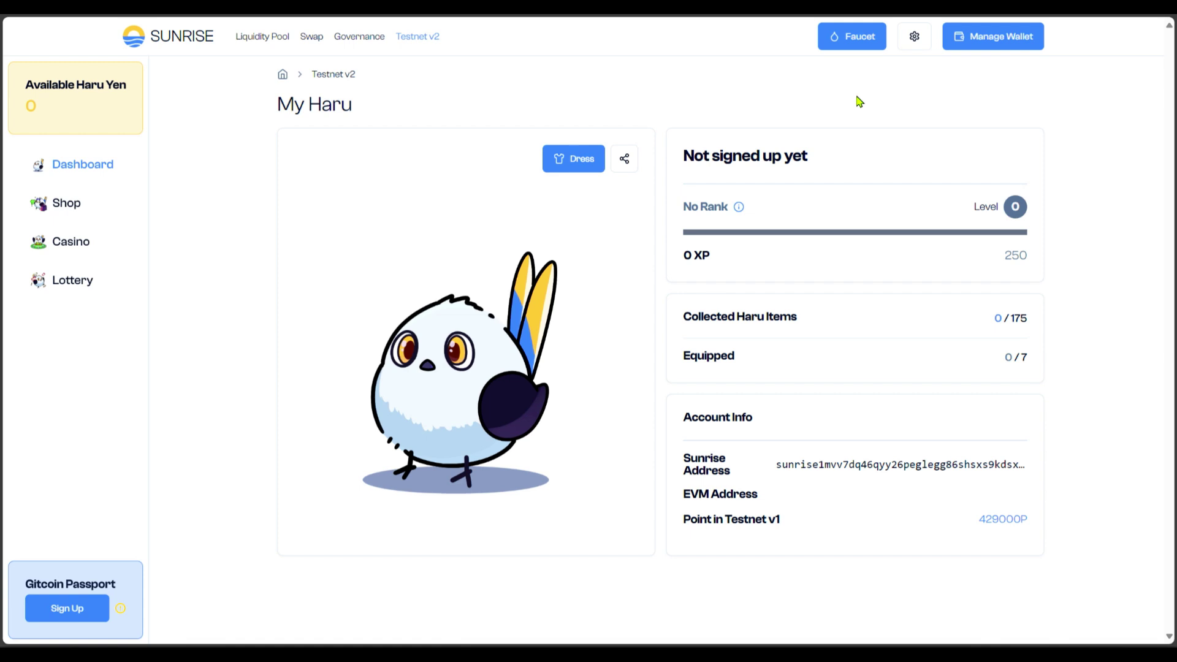
Step: Disconnect the currently connected wallet and connect Keplr as the Cosmos address wallet
click(984, 38)
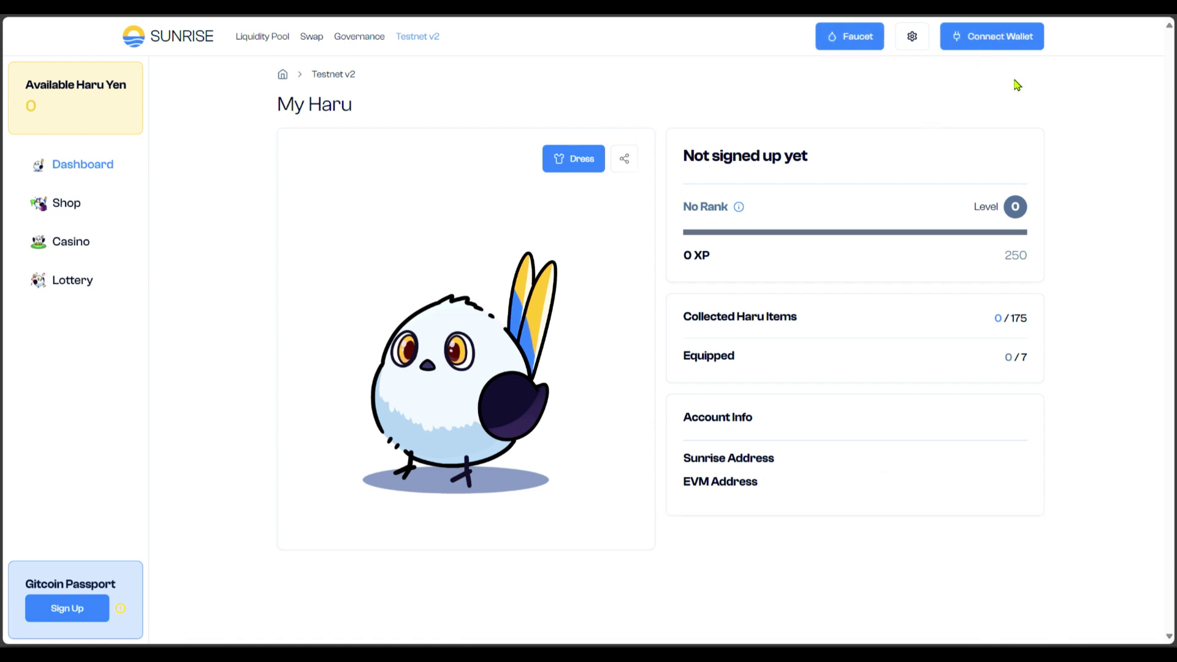
click(976, 46)
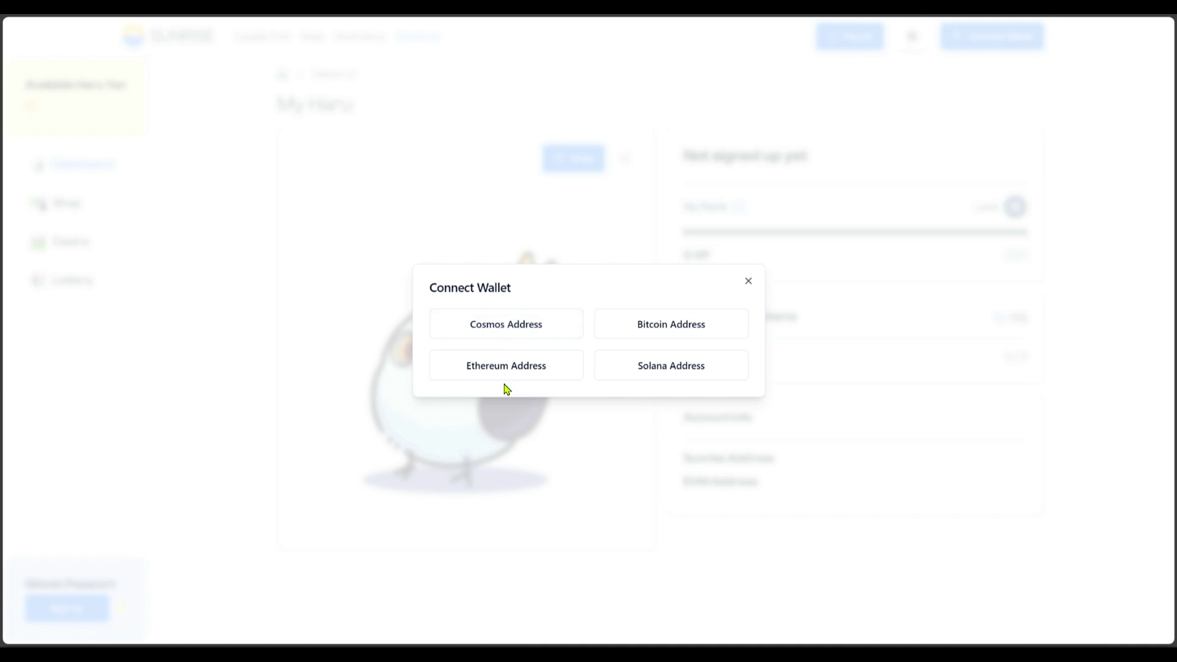
click(519, 329)
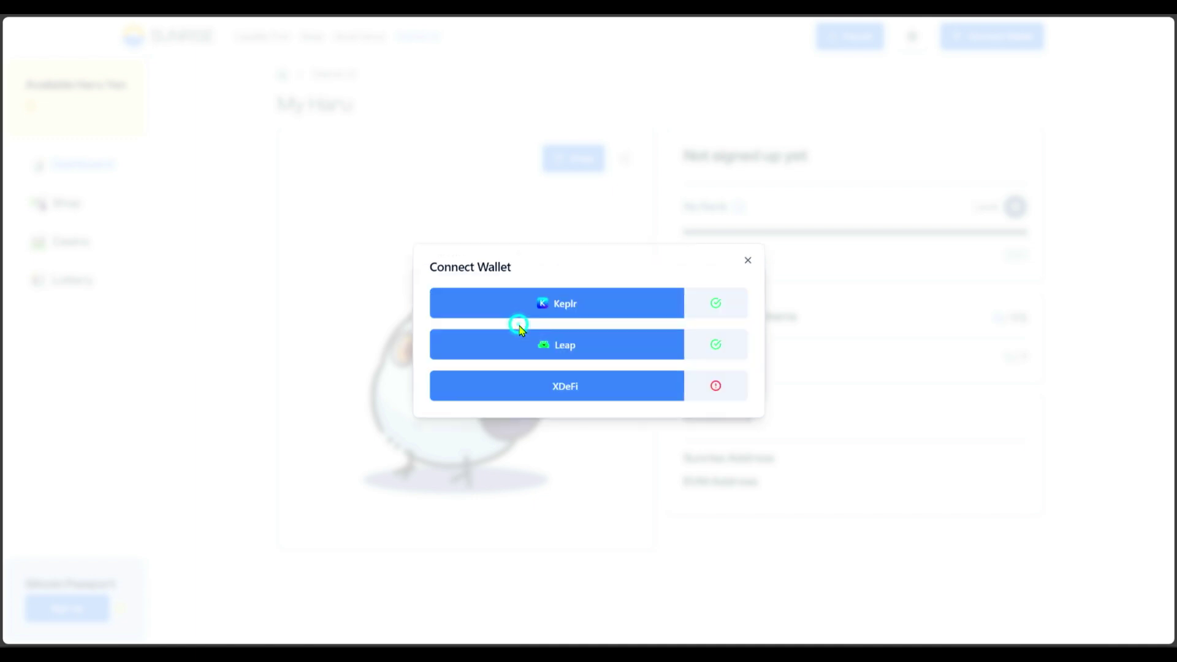
click(573, 310)
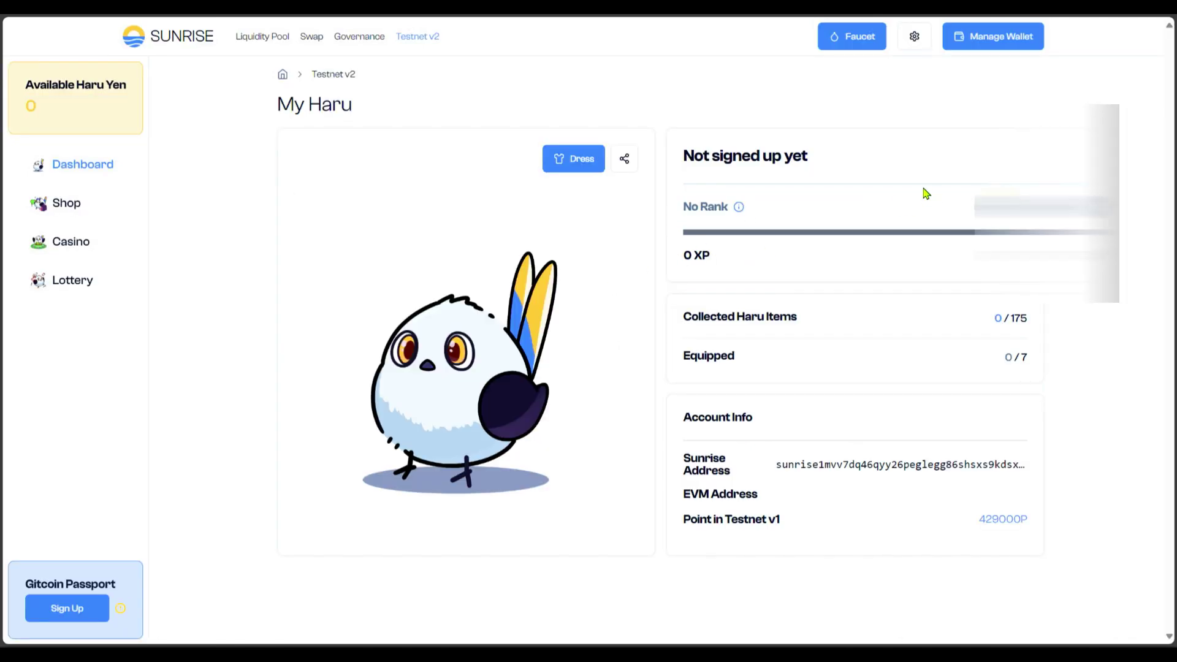
Step: Add OKX Wallet as the Ethereum address wallet and approve its connection request
click(982, 38)
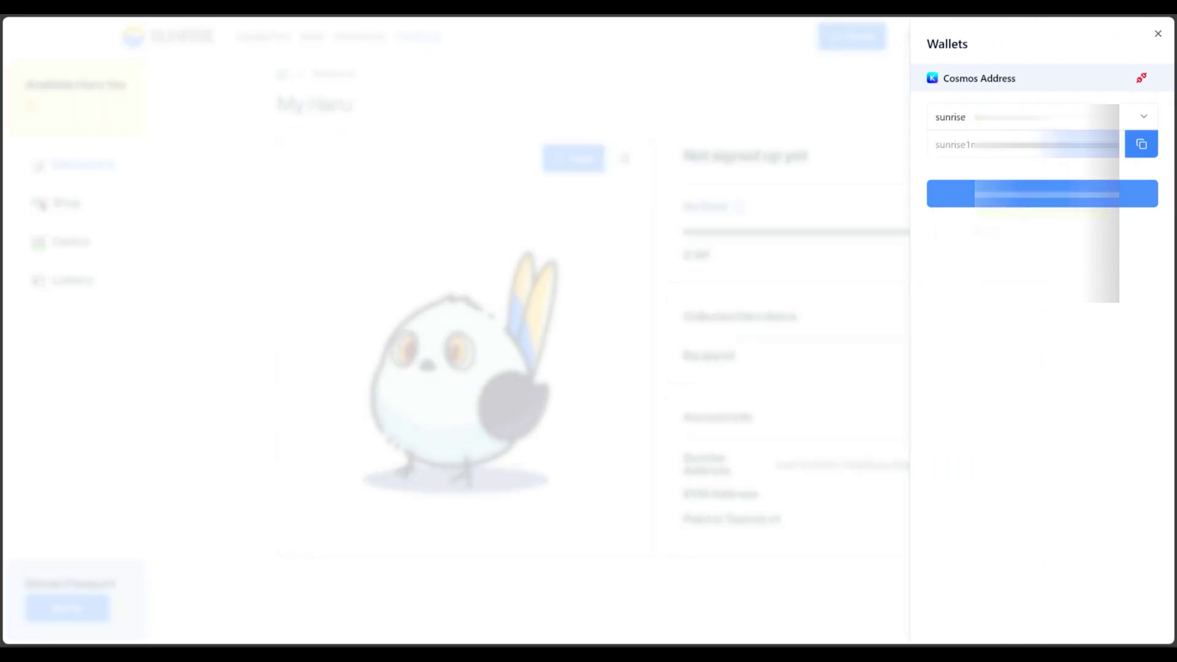
click(1011, 194)
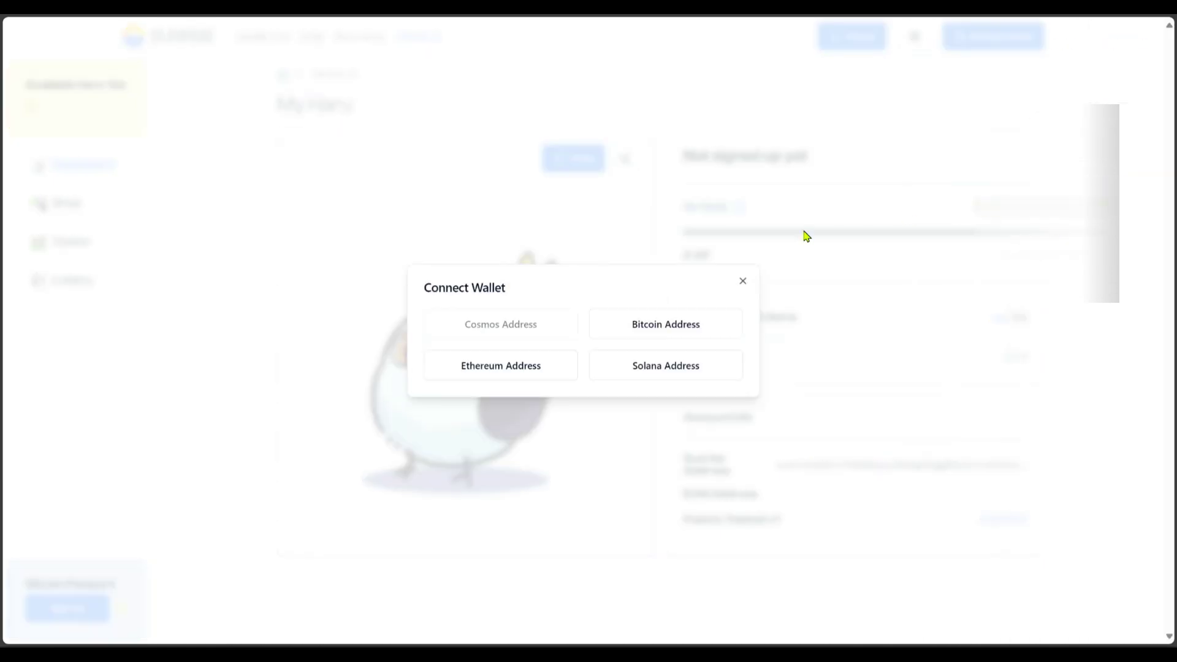
click(486, 375)
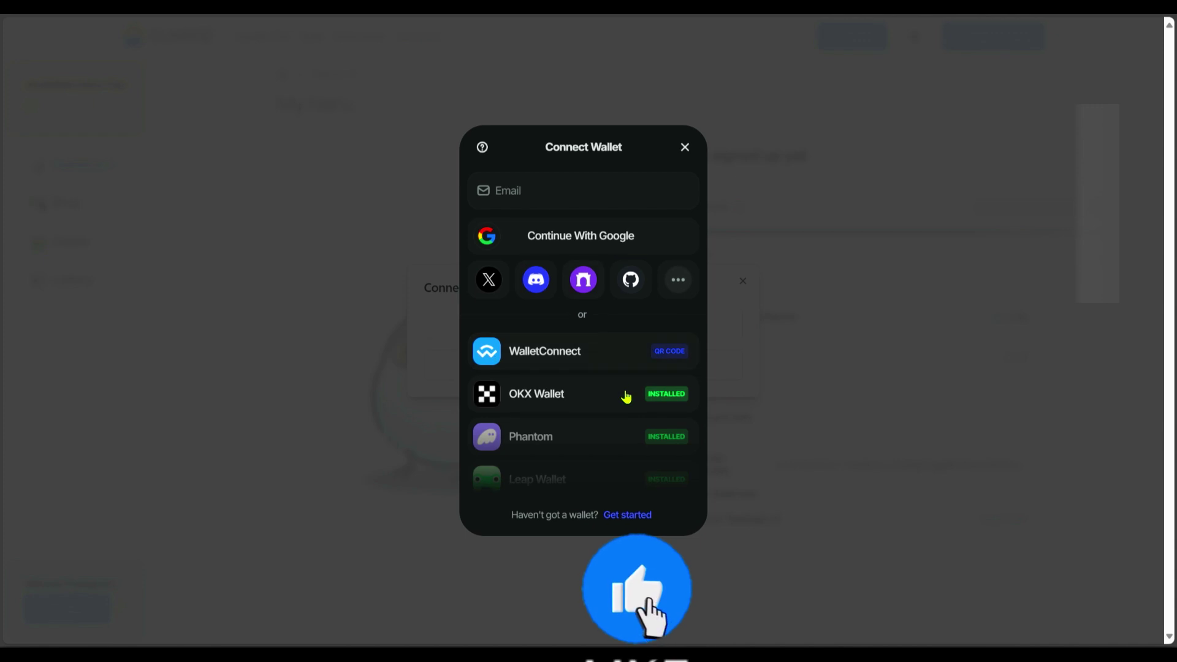
click(564, 399)
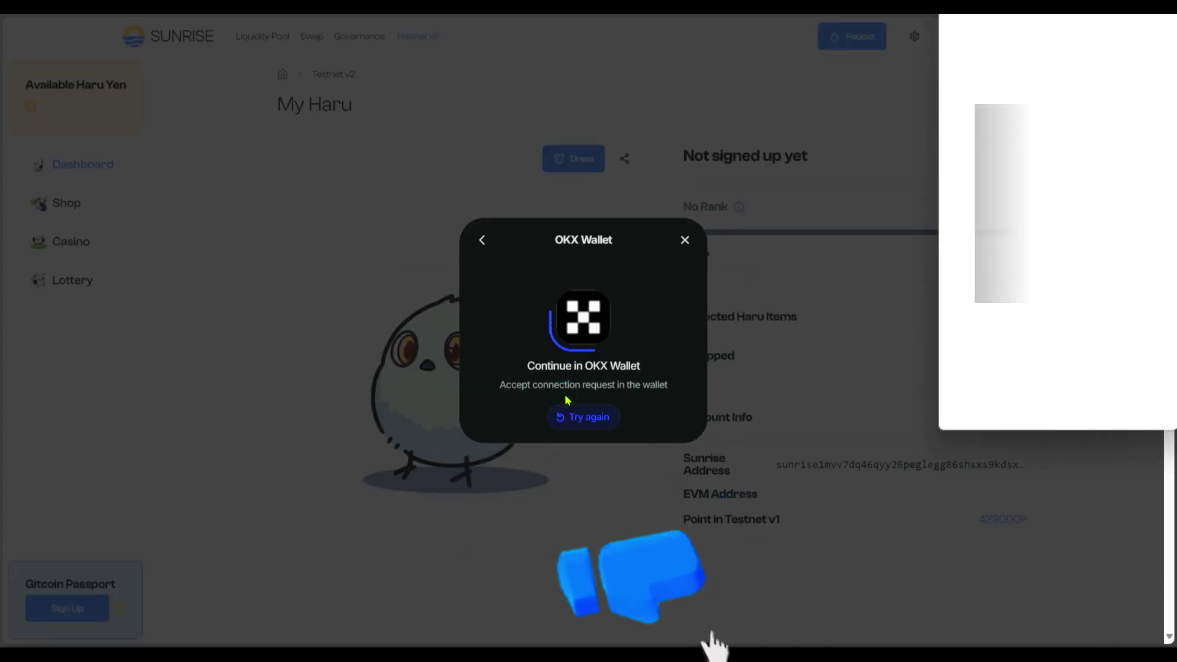
click(1137, 404)
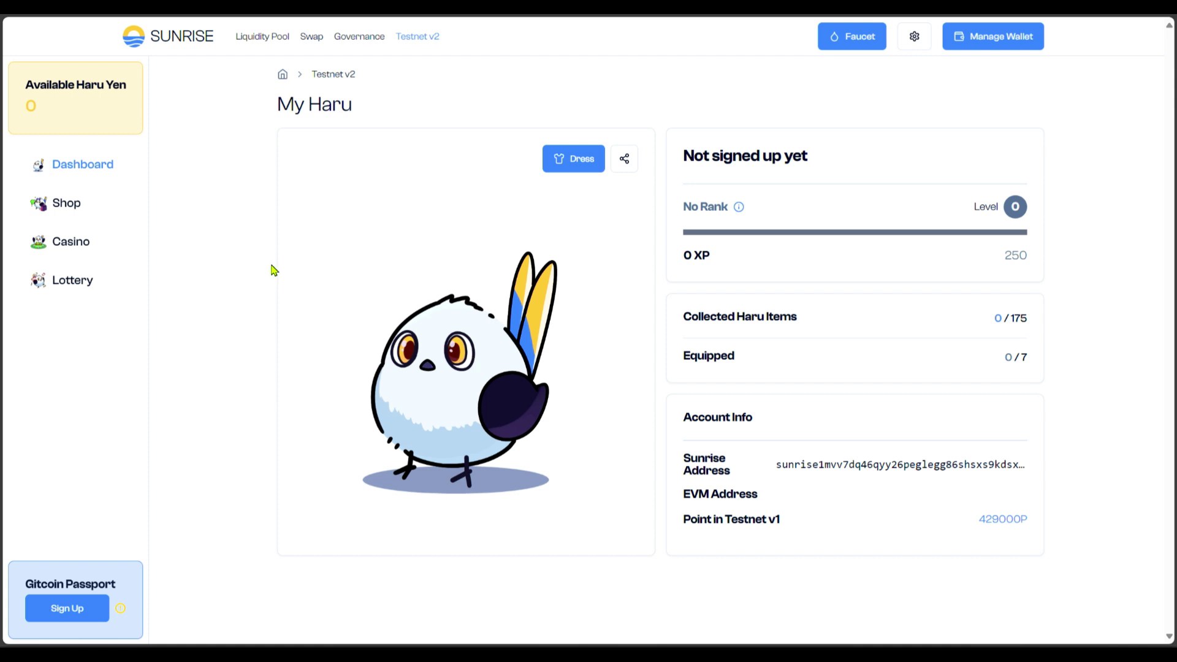
Step: After viewing the Haru Shop, open the Gitcoin Passport sign-up form and set the username to cryptosprout
click(67, 204)
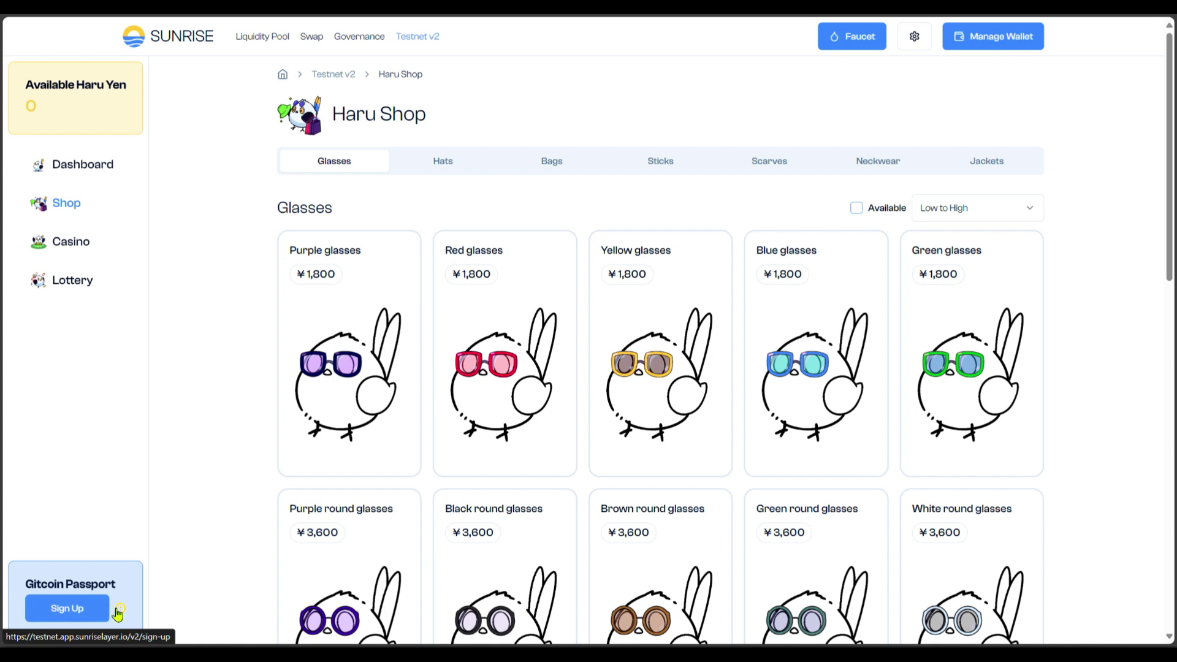
click(89, 610)
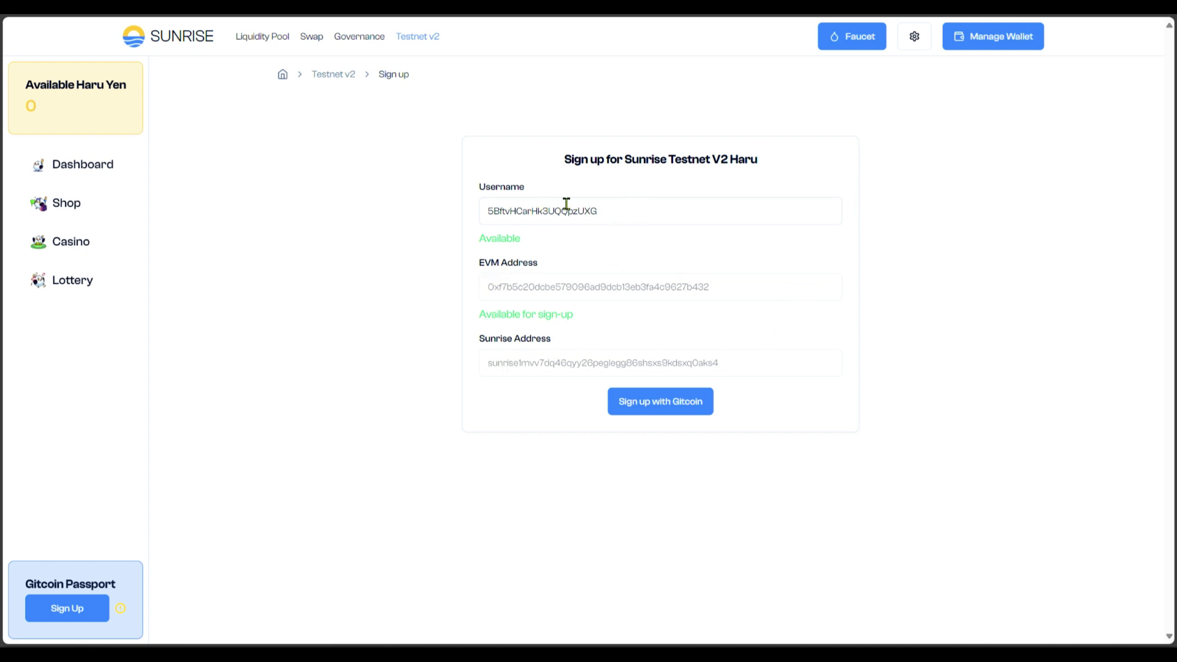
drag(624, 210, 460, 215)
text(cry)
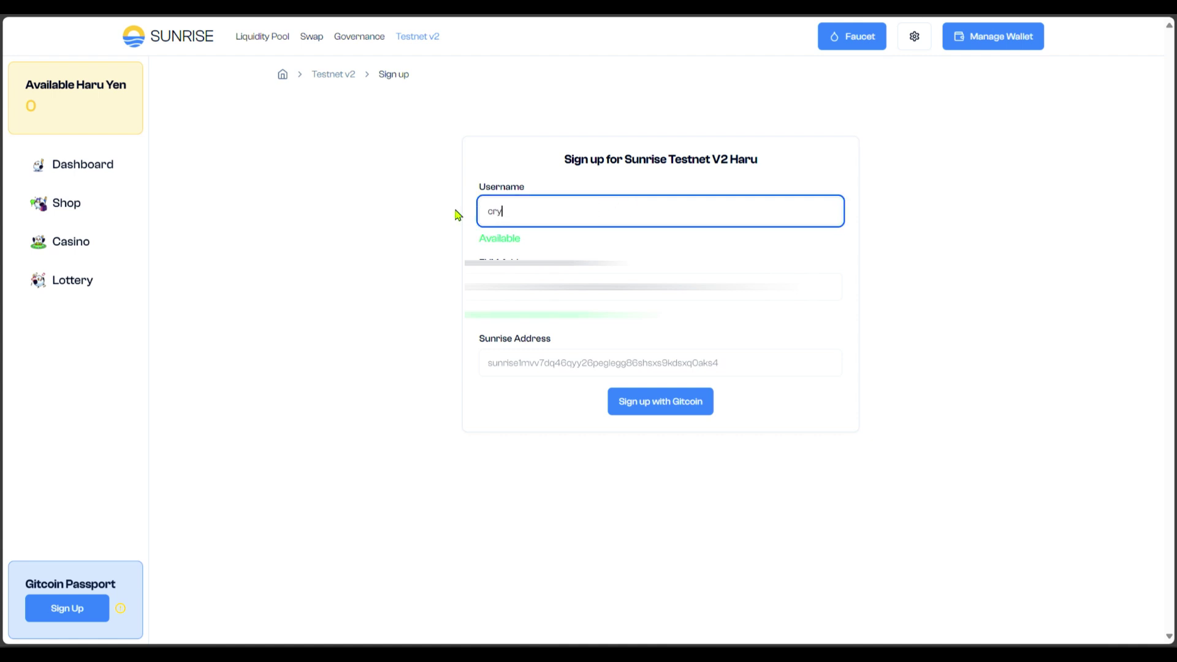
text(ptosprout)
click(967, 340)
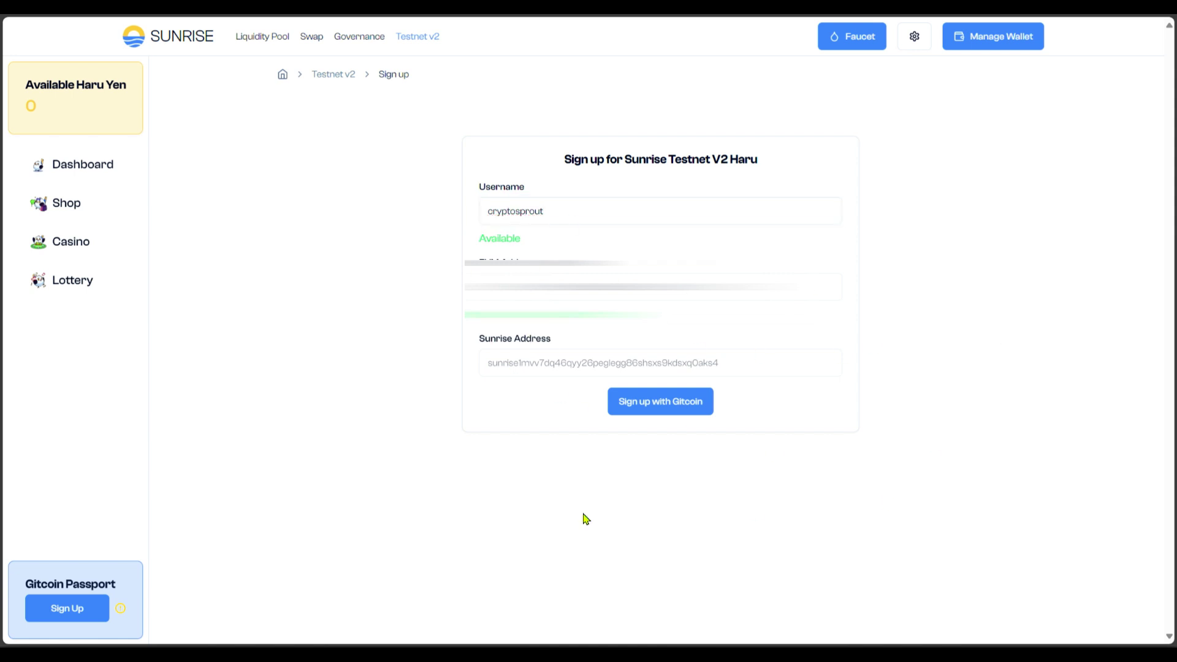
Step: Try to submit the Testnet V2 Haru sign-up with Gitcoin, and return to the dashboard
click(661, 412)
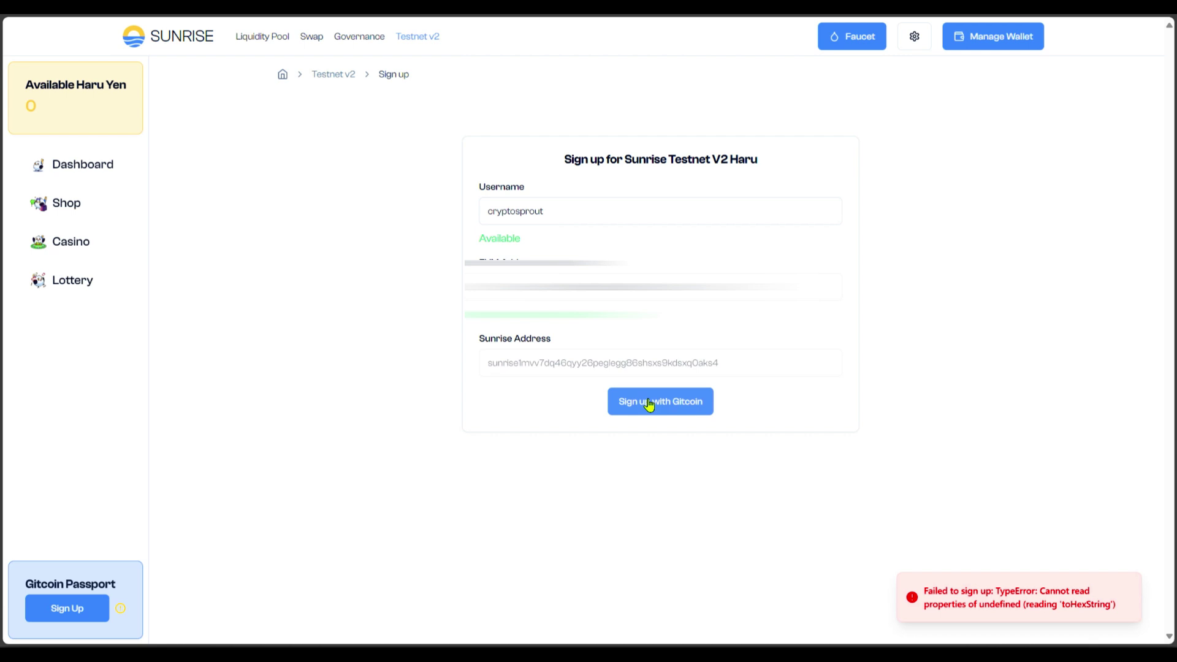
click(648, 402)
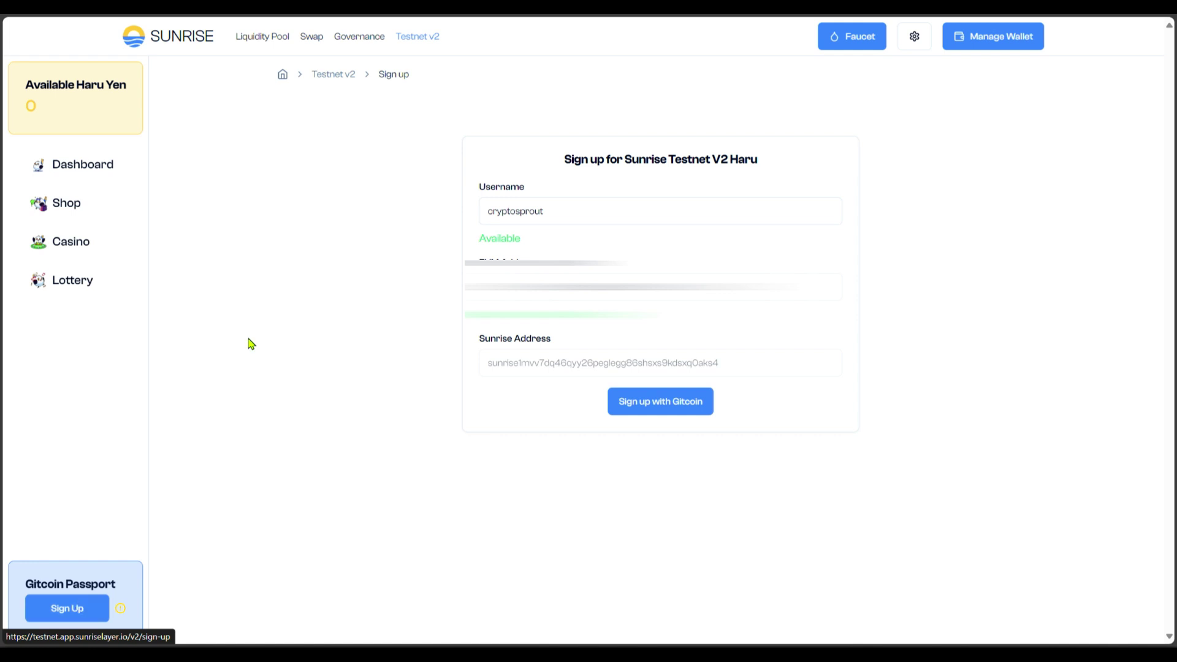
click(87, 162)
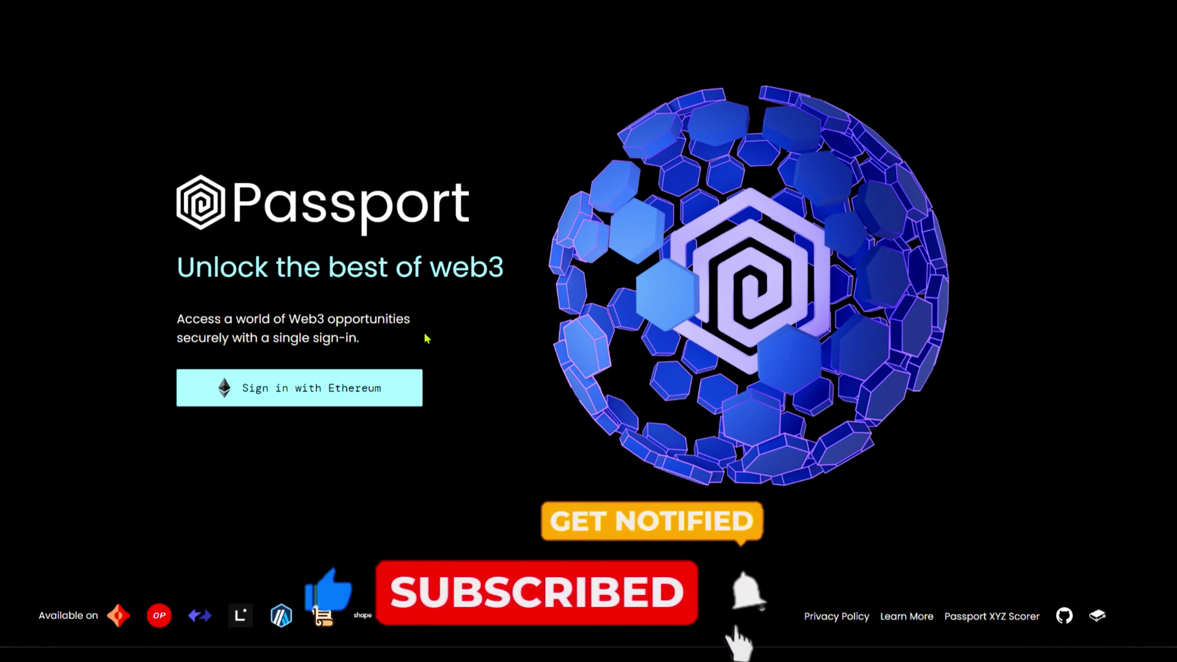
Step: On the Passport site, sign in with Ethereum through OKX Wallet, approving the connection and the sign-in message
click(339, 395)
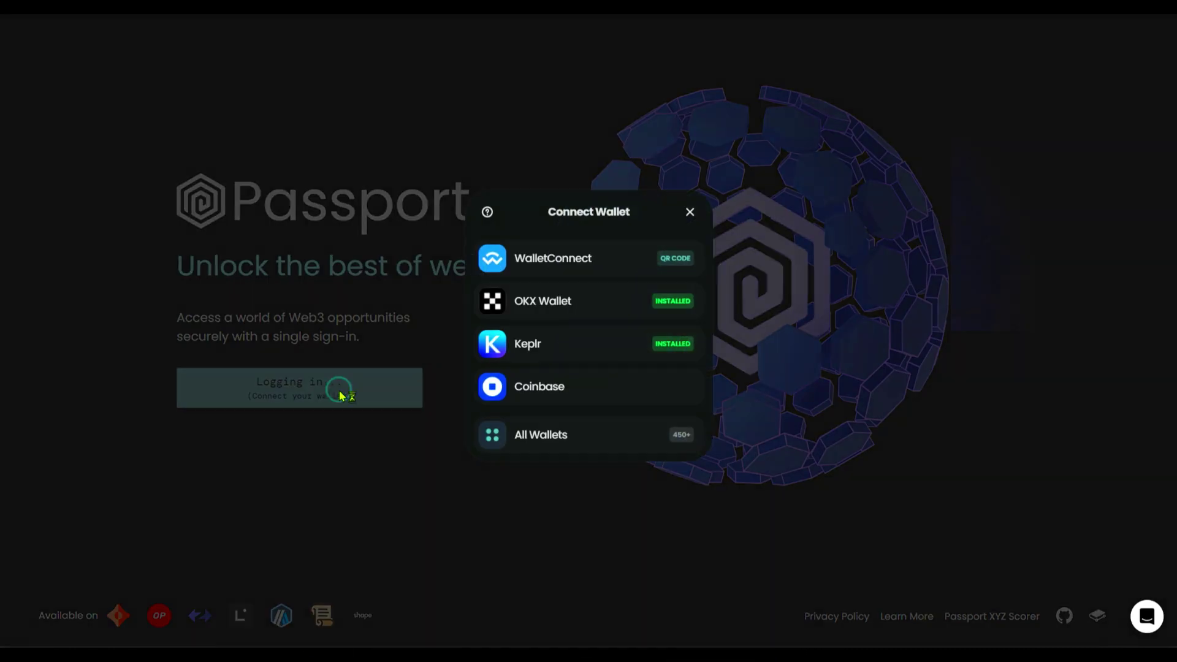
click(569, 301)
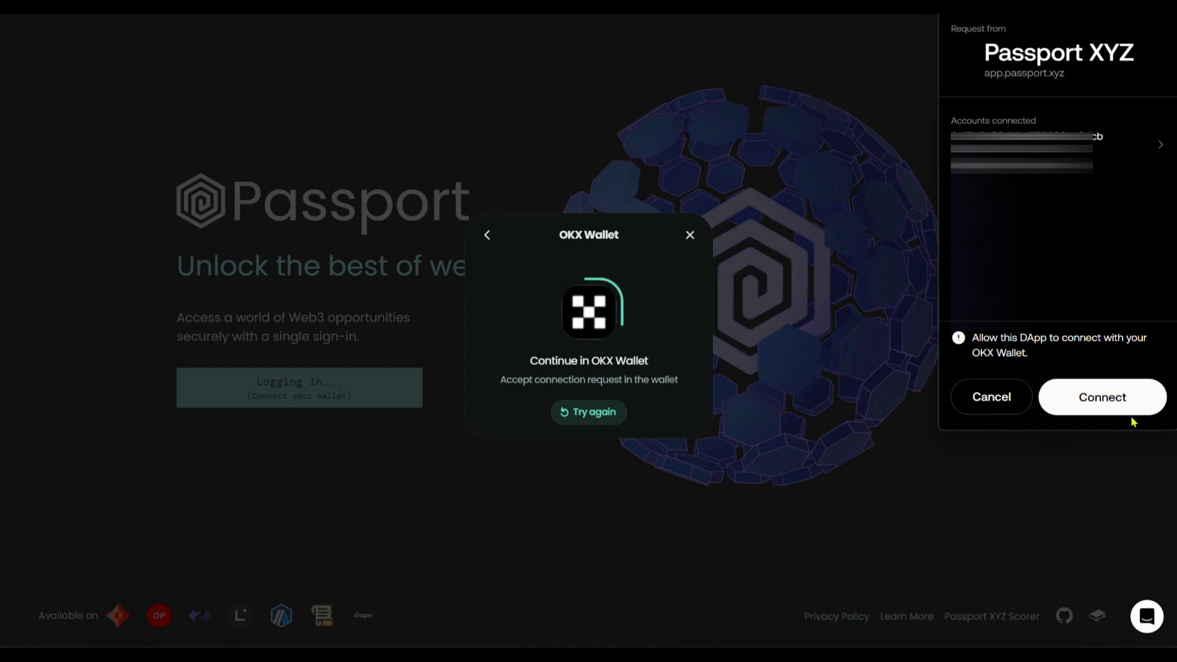
click(1102, 399)
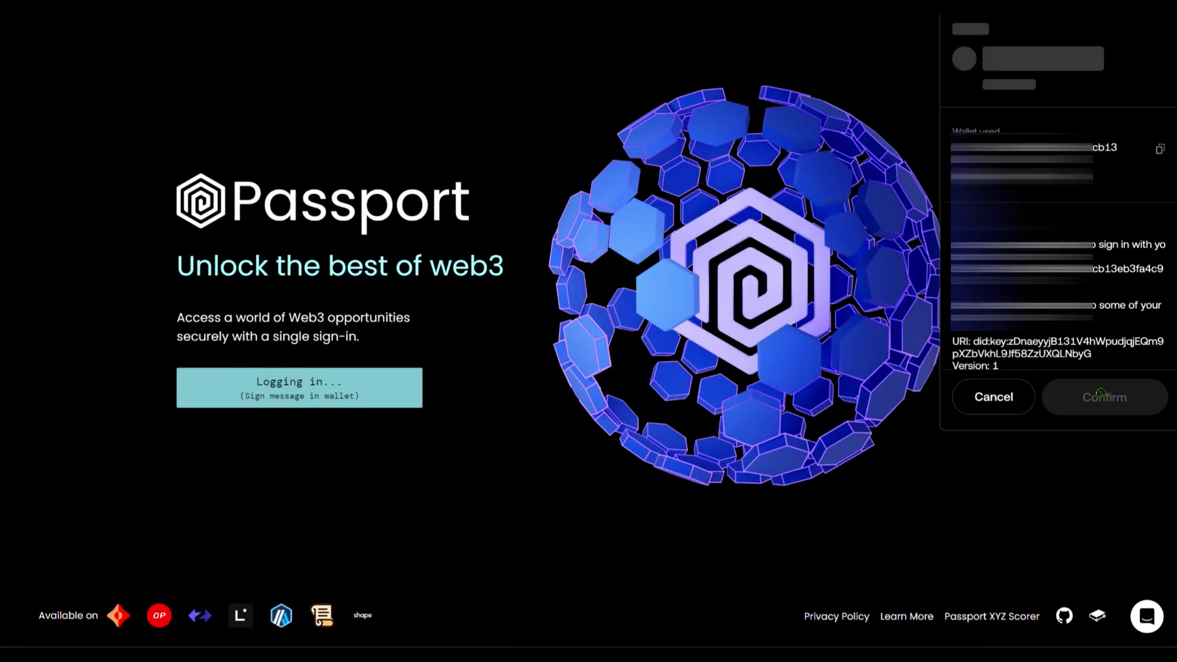
click(1100, 402)
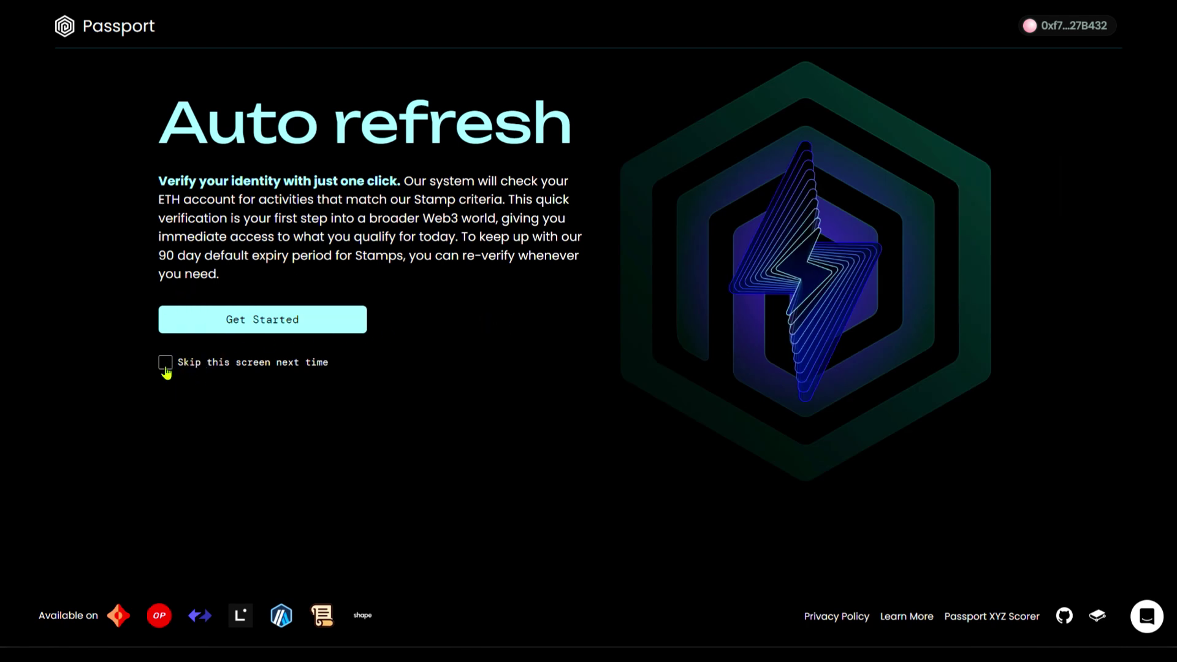
Step: Start the one-click stamp verification with the intro screen skipped next time, and dismiss the success notice
click(164, 363)
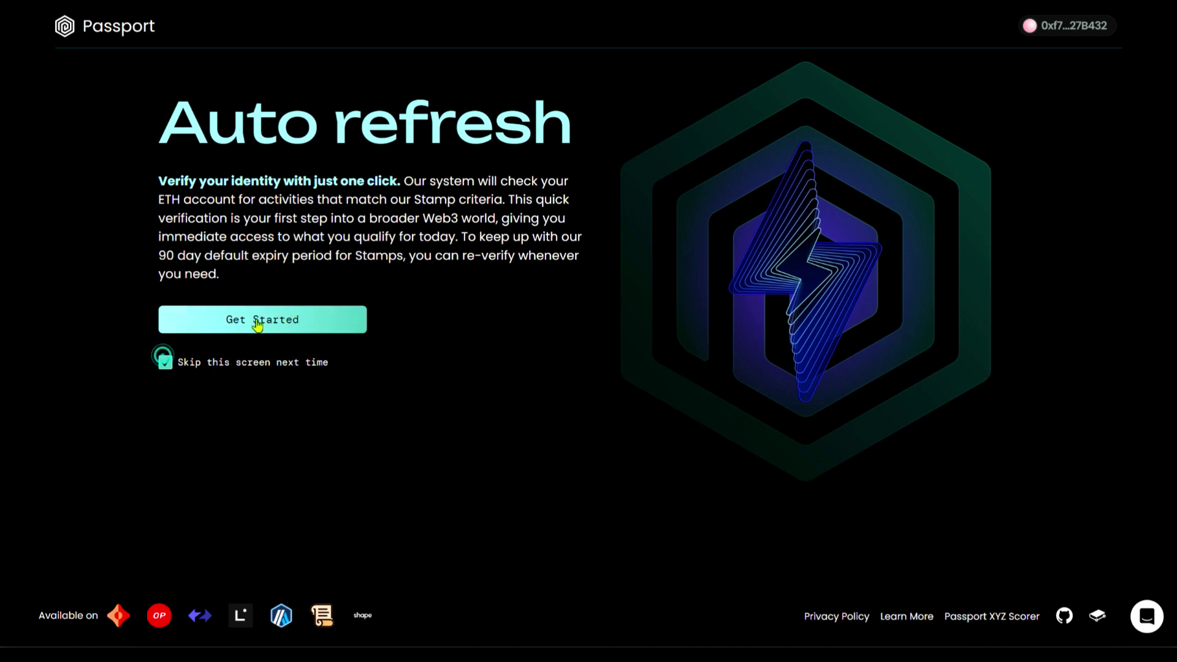
click(285, 318)
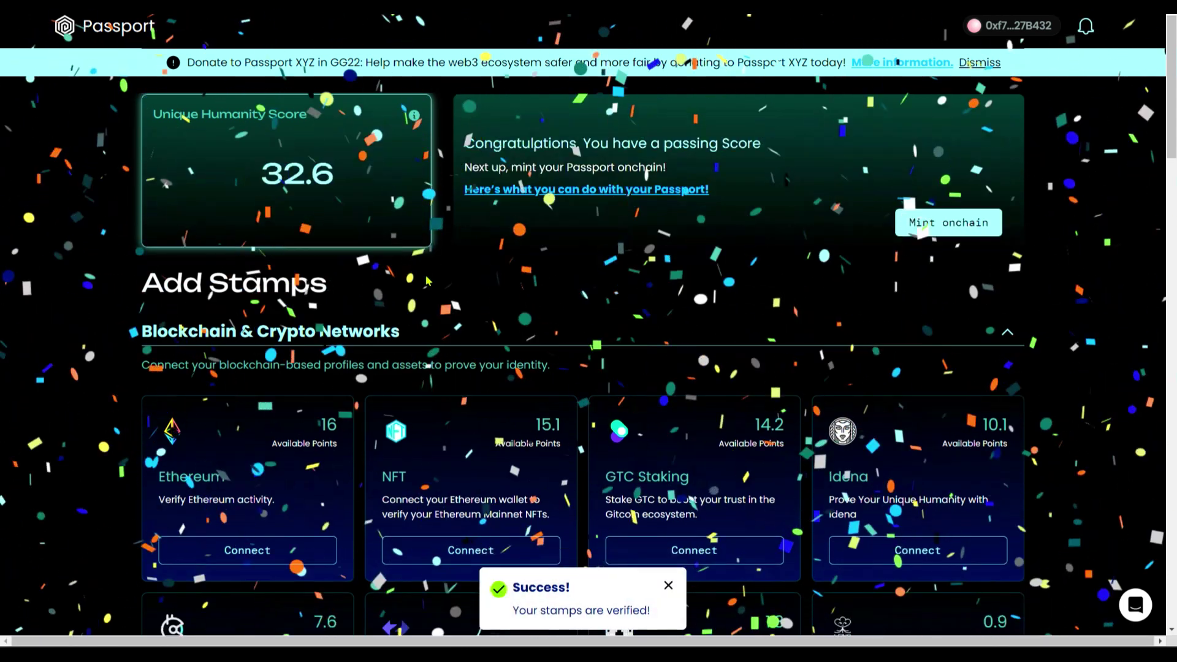
click(665, 586)
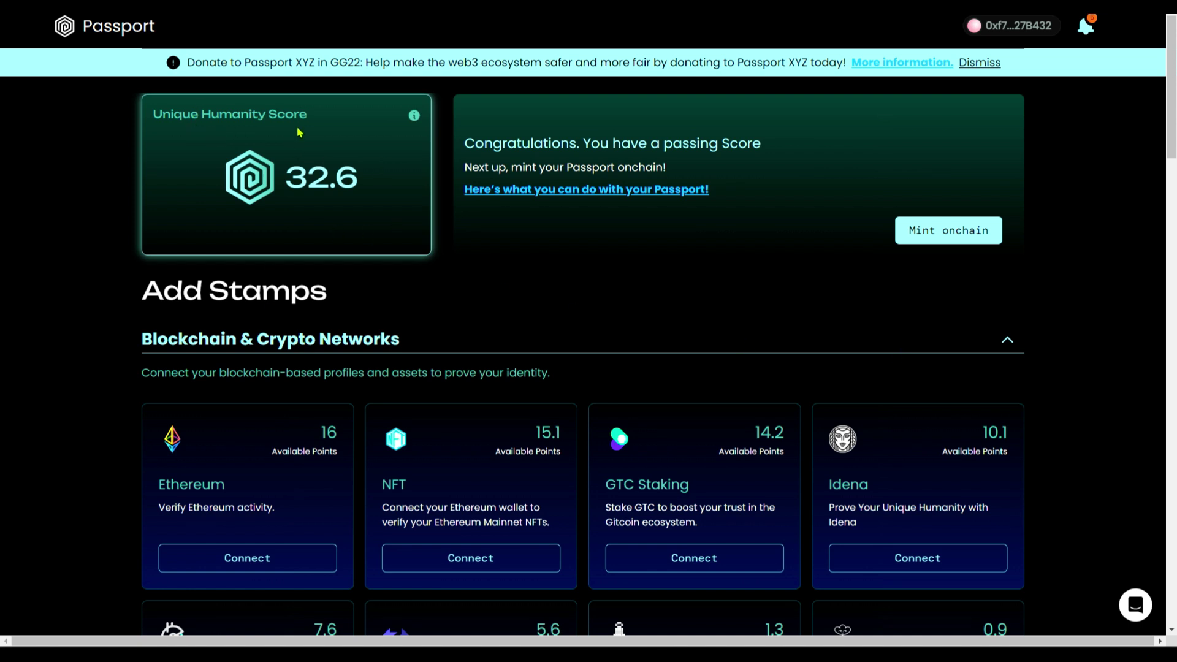
Step: Review the Binance stamp under Government IDs and the linked Binance Account Bound Token page, and close the stamp details
drag(1171, 153, 1171, 420)
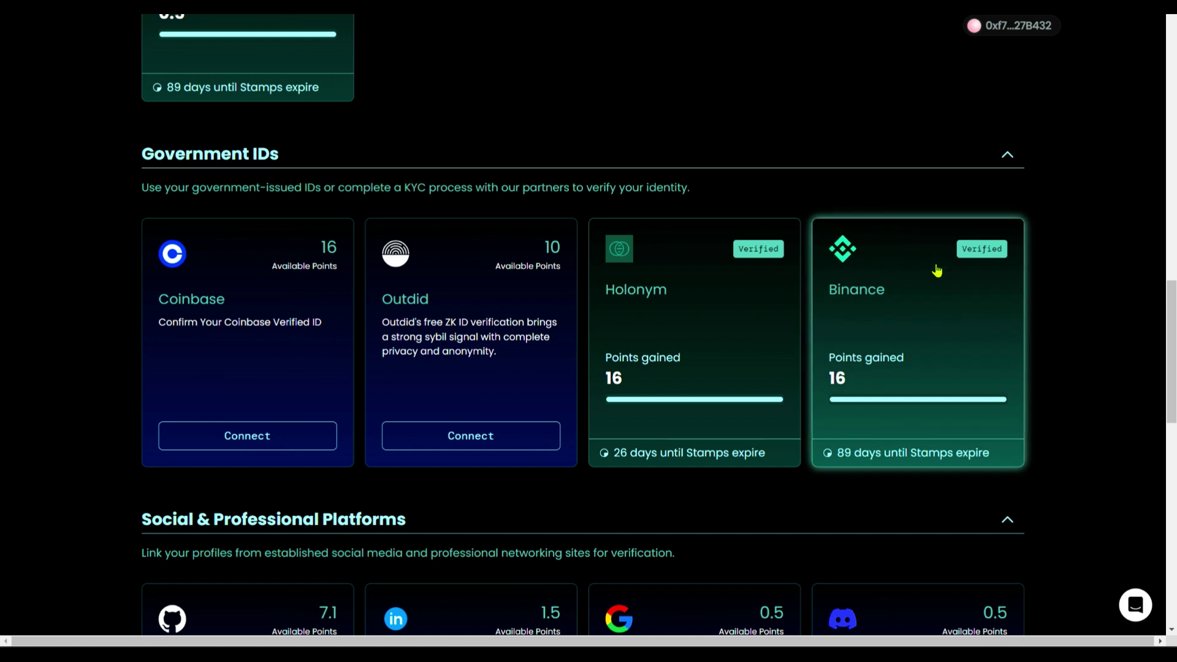
click(895, 337)
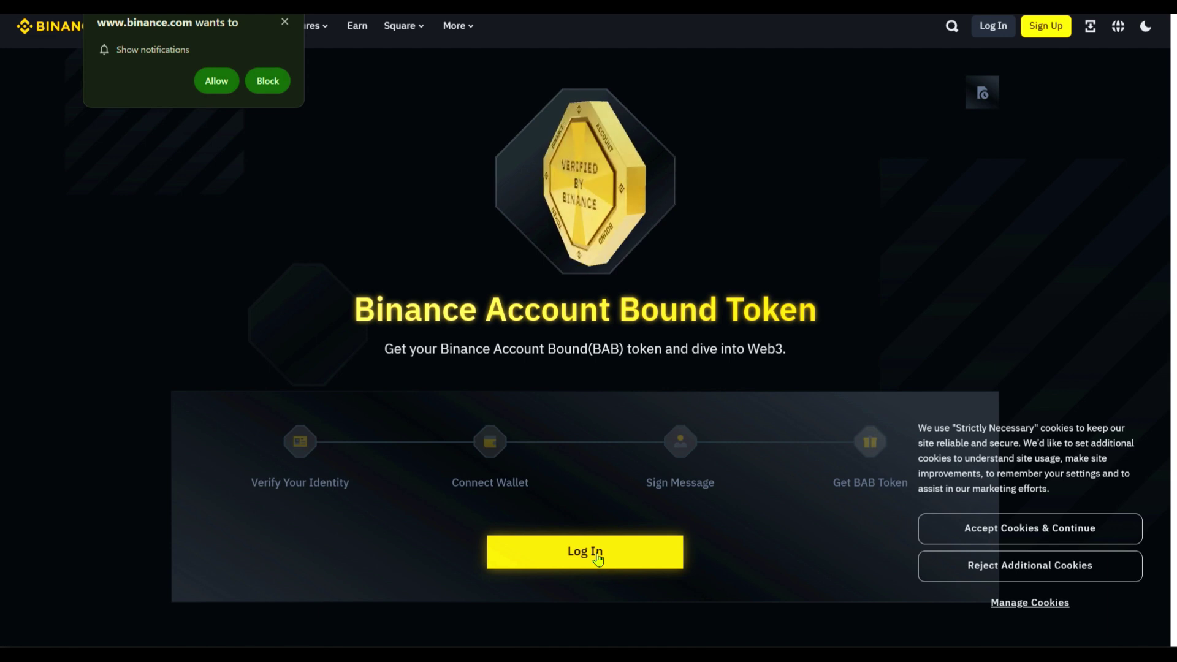
click(284, 21)
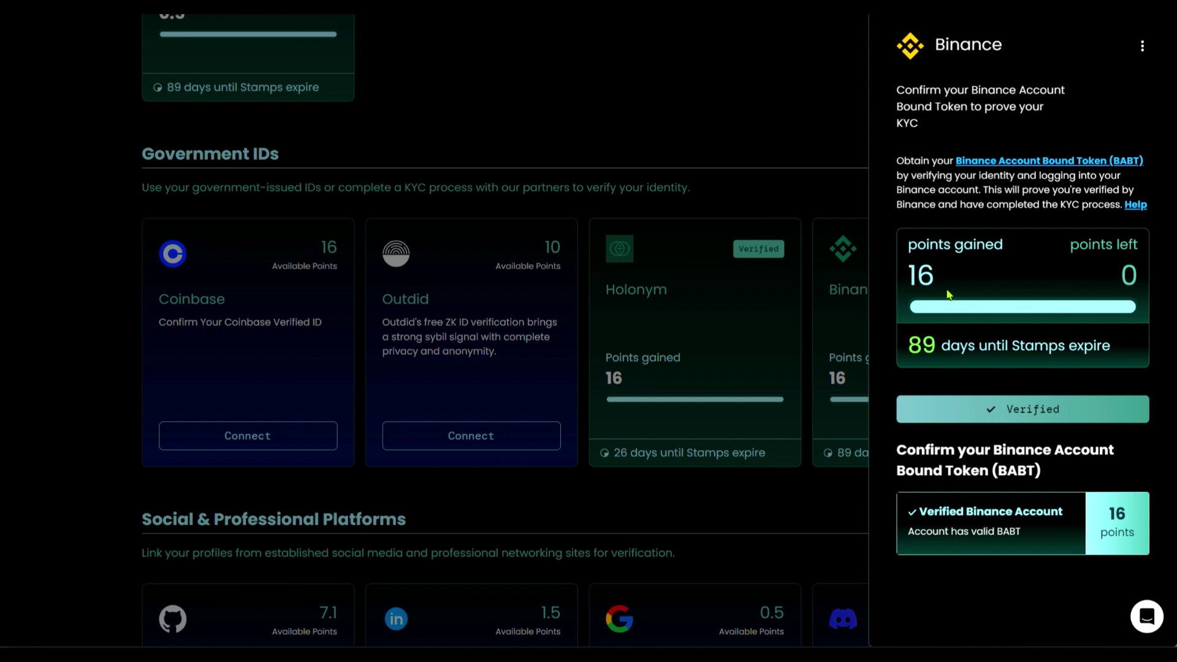
click(744, 130)
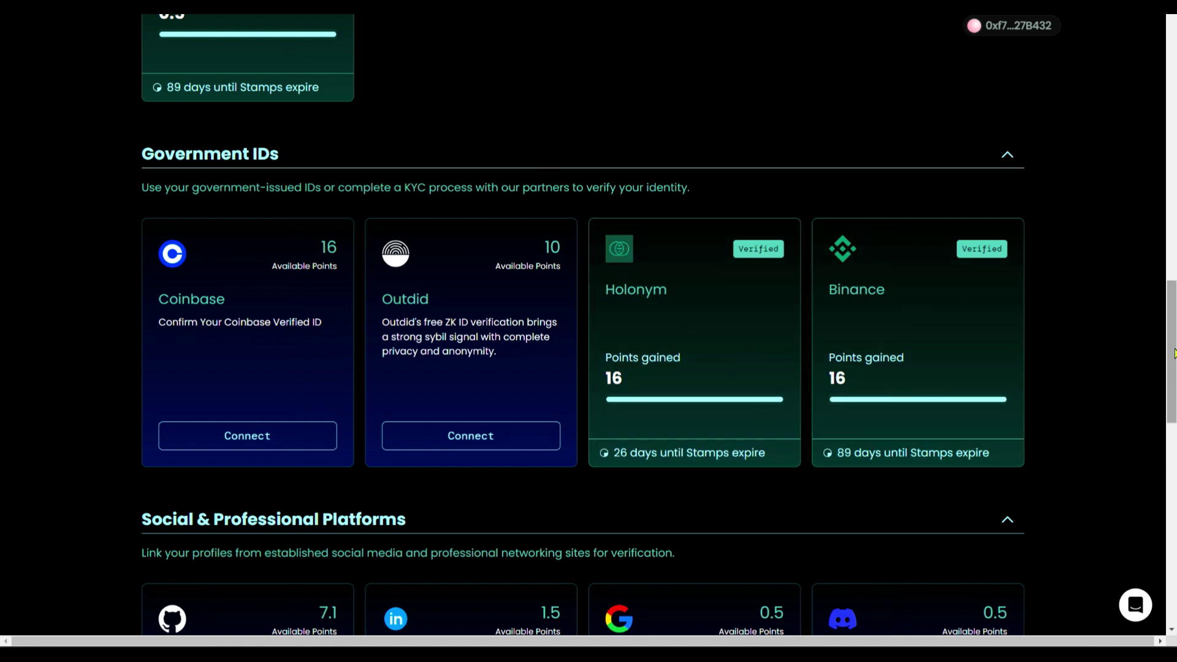
Step: Examine the social, professional and biometric stamp options and the collected stamps section
scroll(588, 325, down, 5)
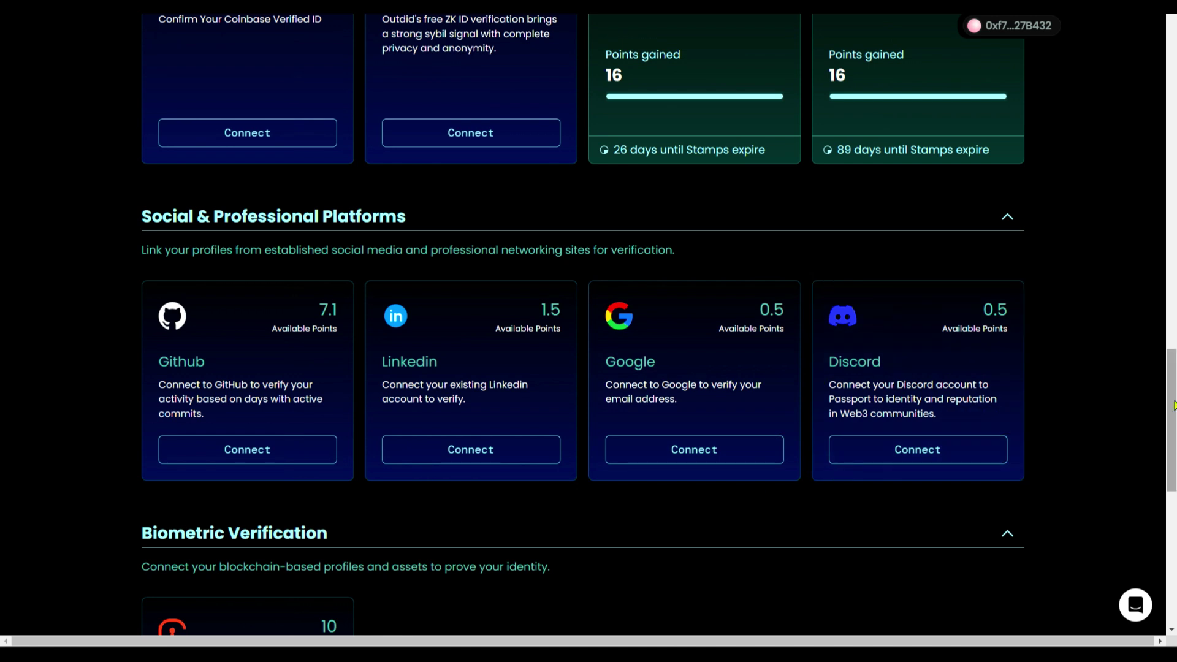
scroll(1171, 423, down, 4)
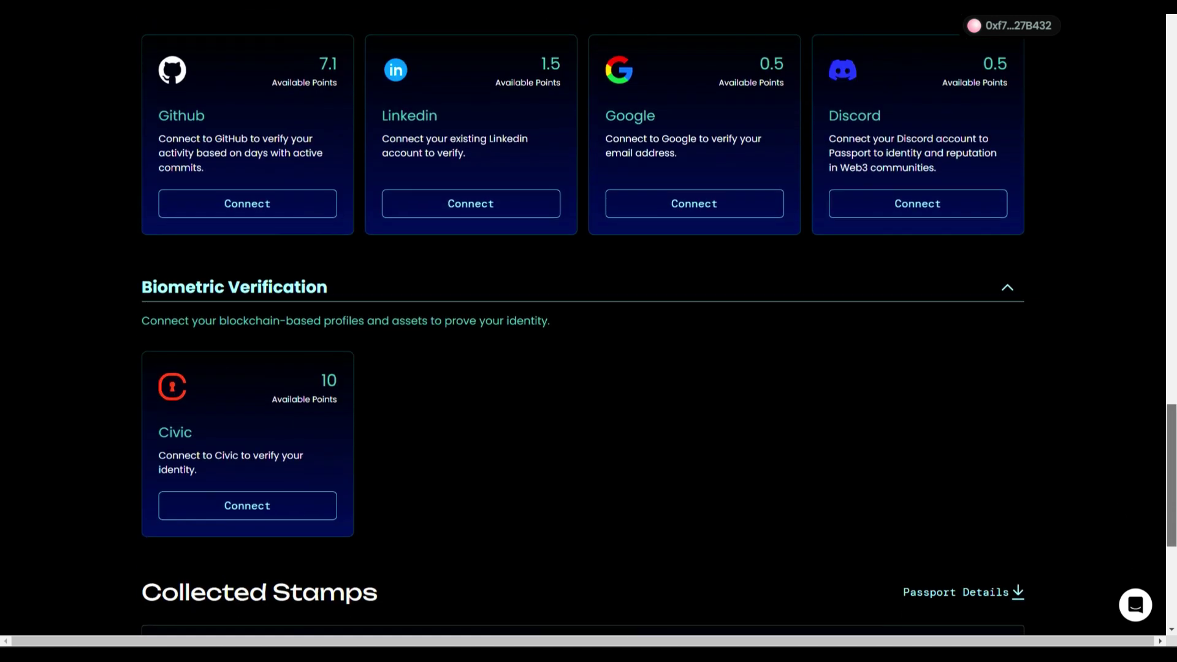
scroll(582, 331, down, 4)
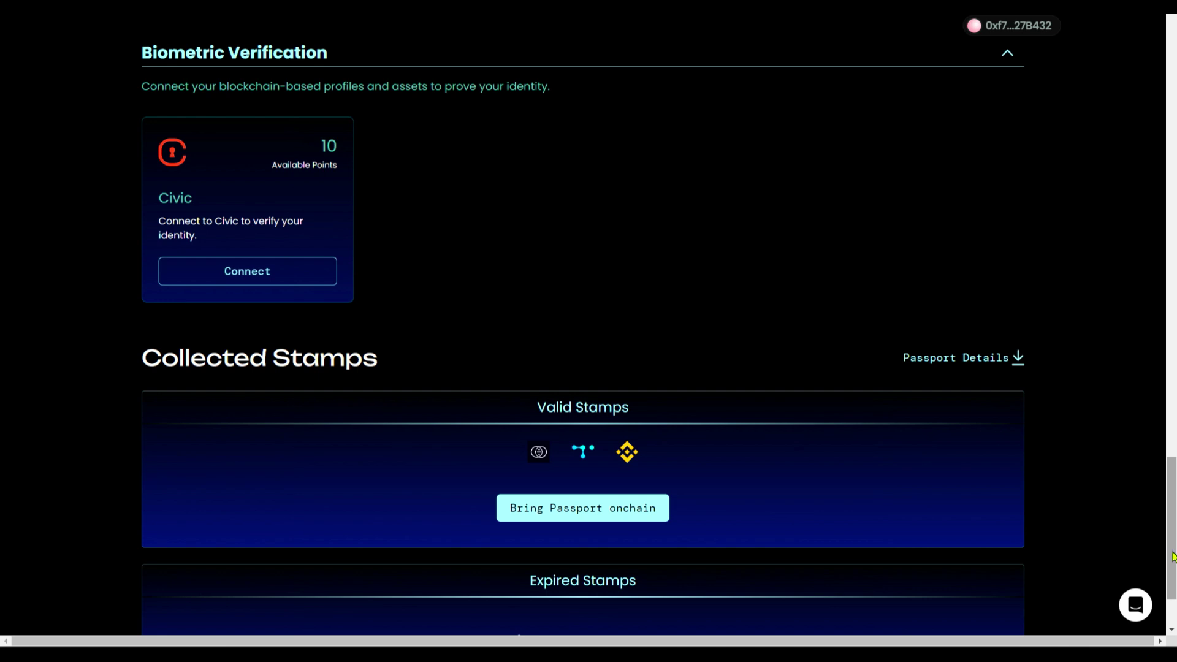
drag(1169, 566, 1174, 417)
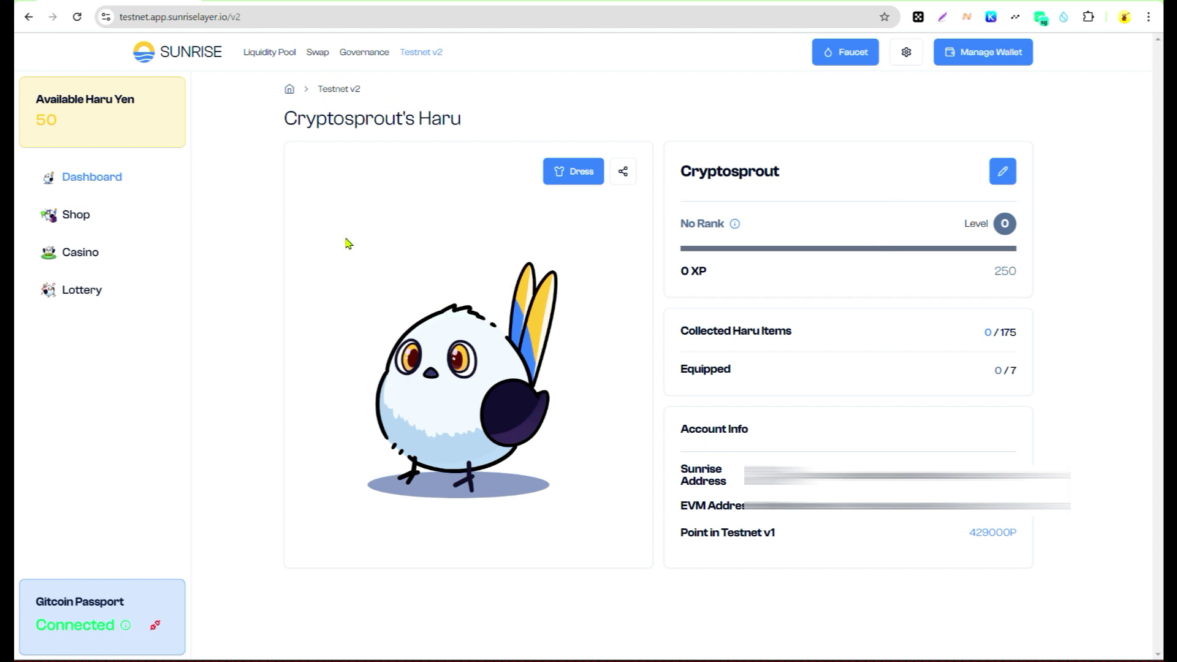
Step: Swap 39 RISE for ATOM on Sunrise Testnet and approve the transaction in the wallet
click(318, 55)
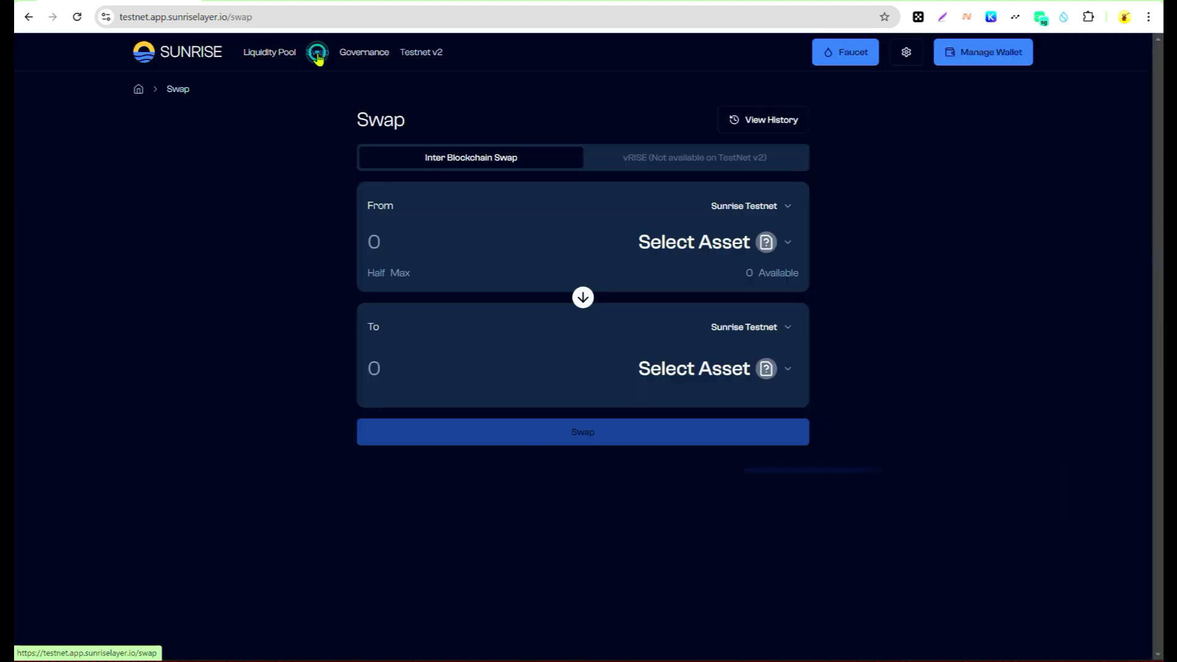
click(787, 247)
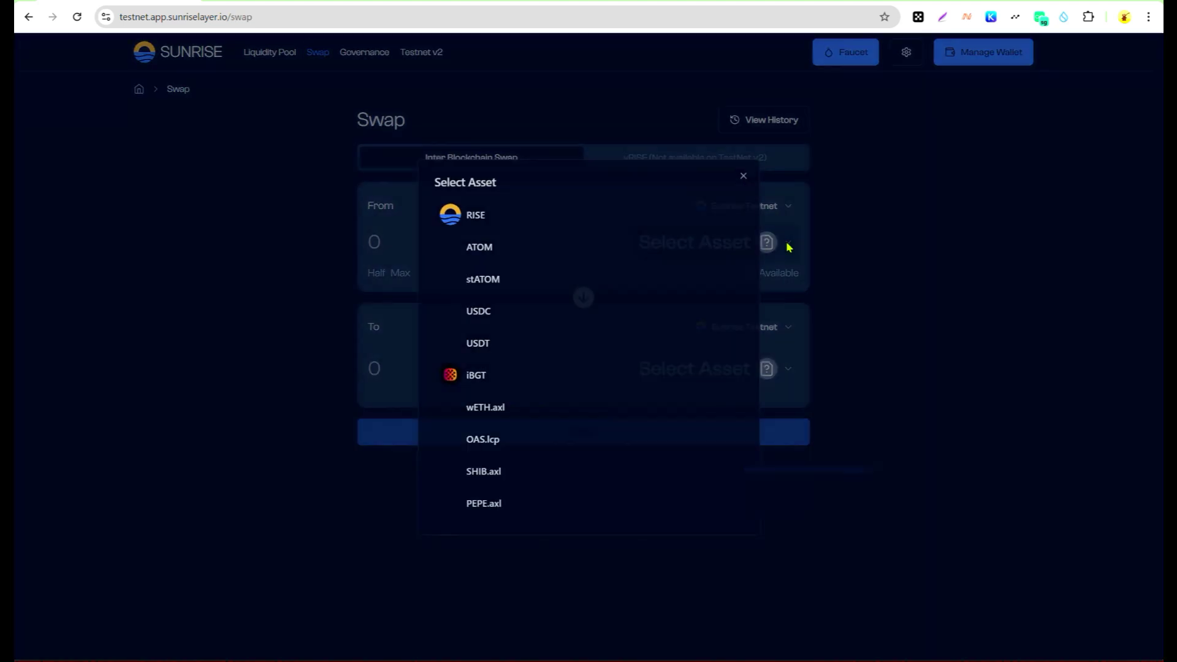
click(505, 212)
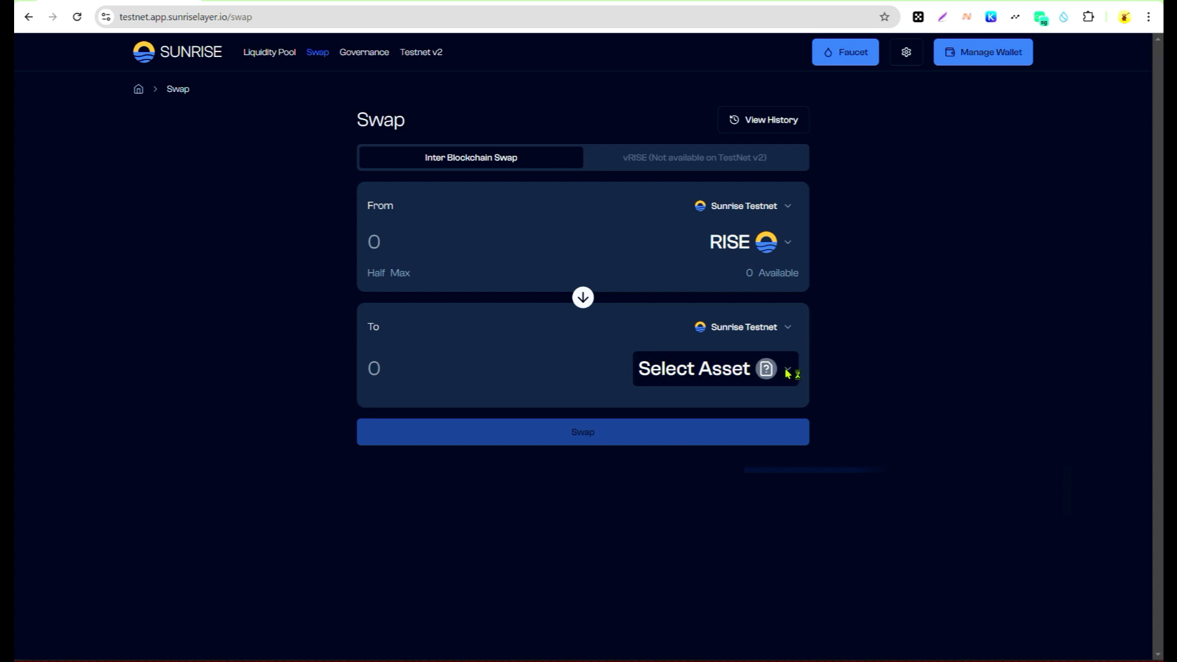
click(791, 368)
click(497, 337)
click(408, 230)
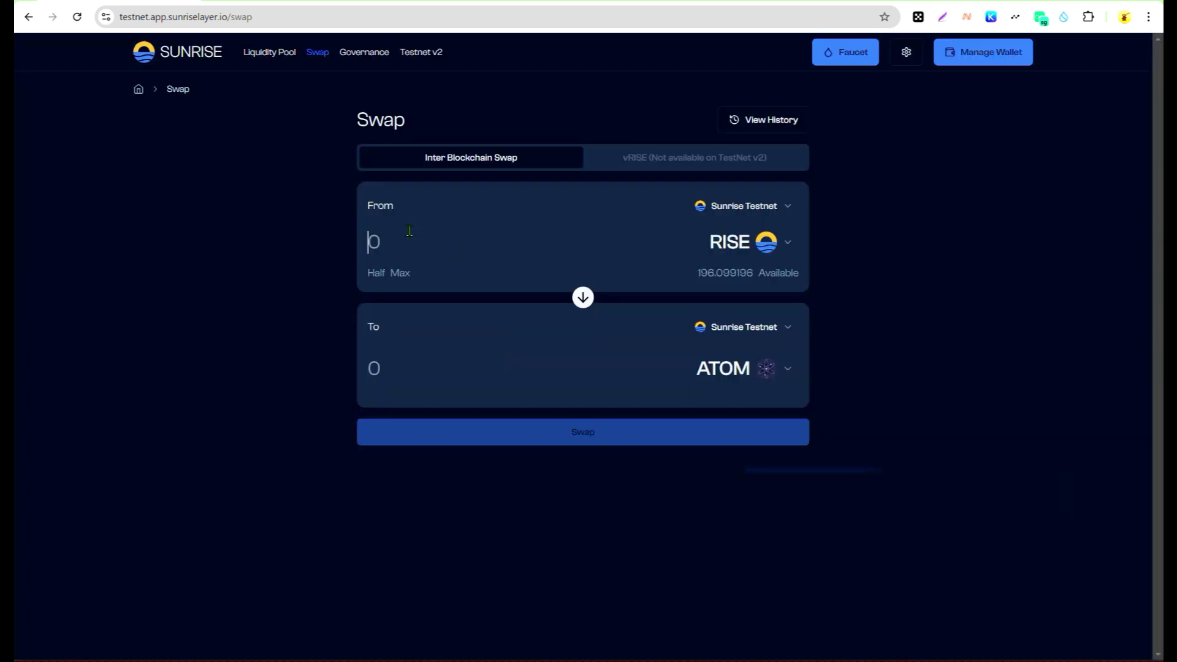
text(39)
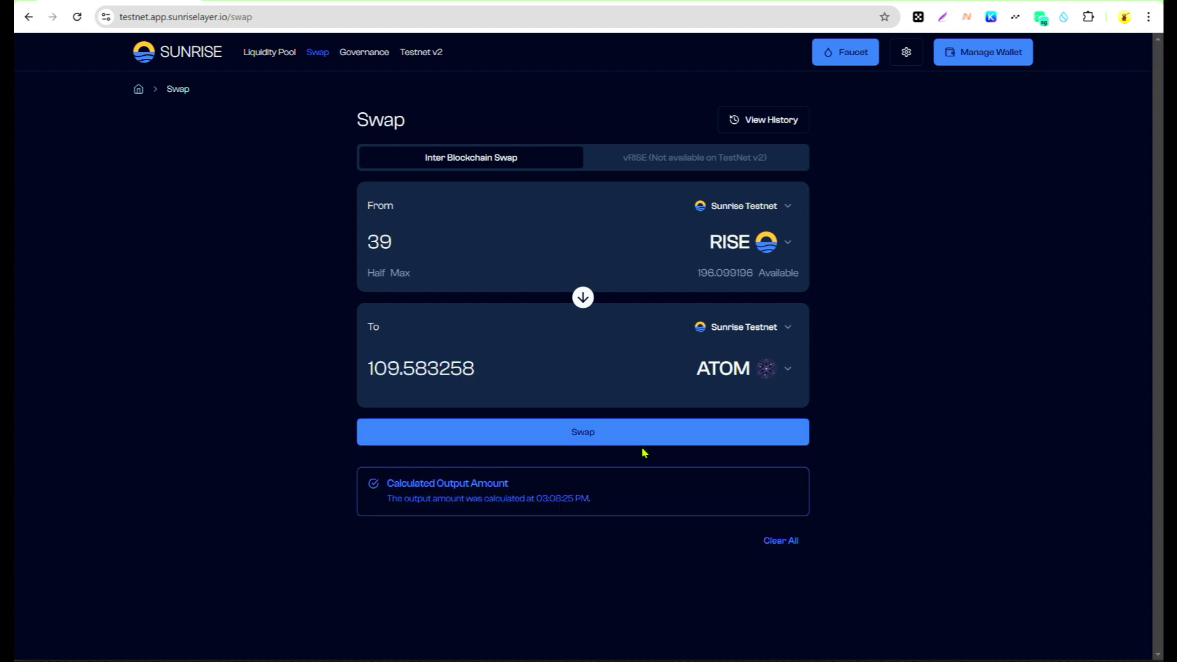
click(584, 440)
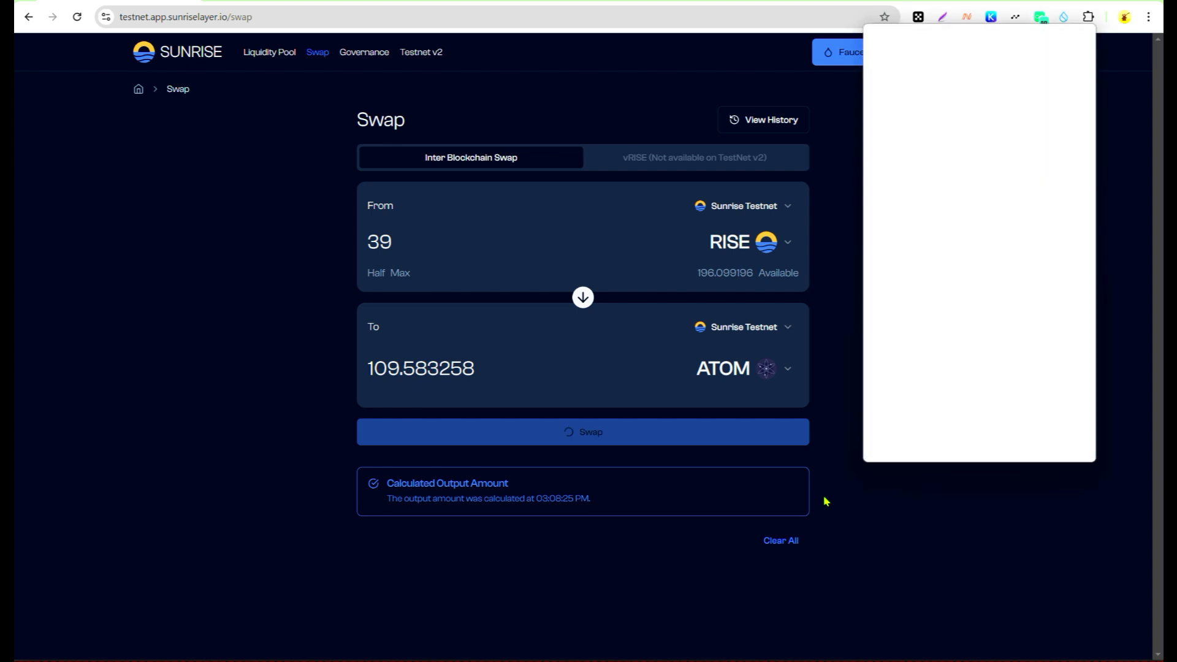
click(975, 437)
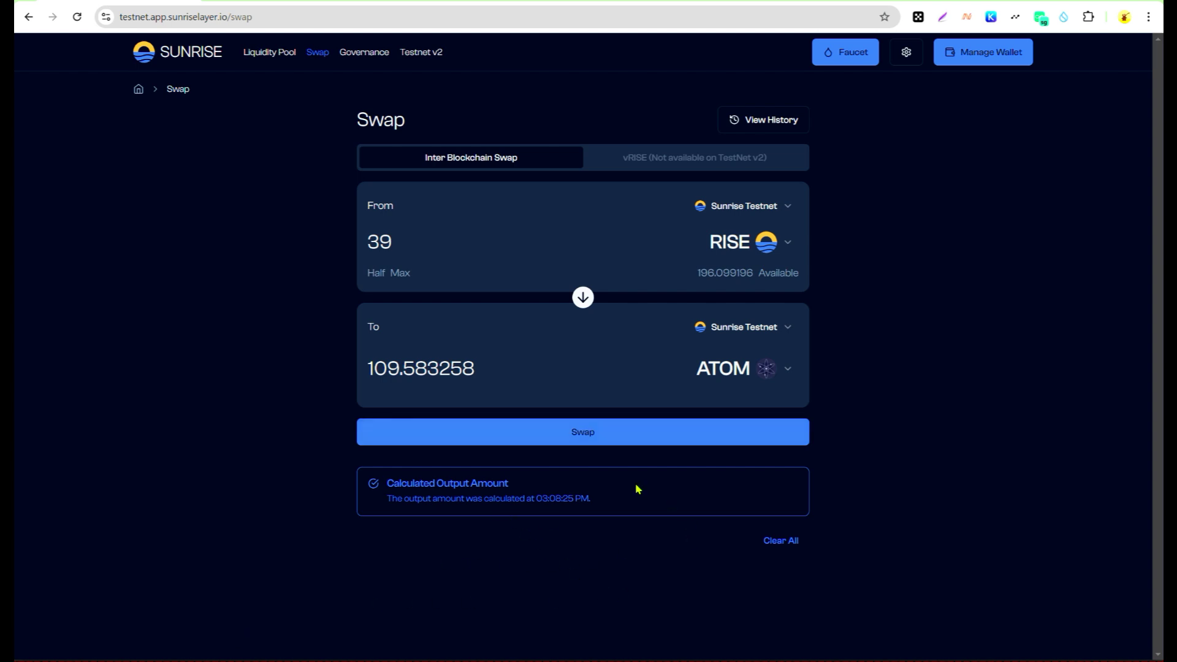
Step: Add liquidity to the ATOM/RISE pool with 20 RISE and approve the transaction in Keplr
click(268, 52)
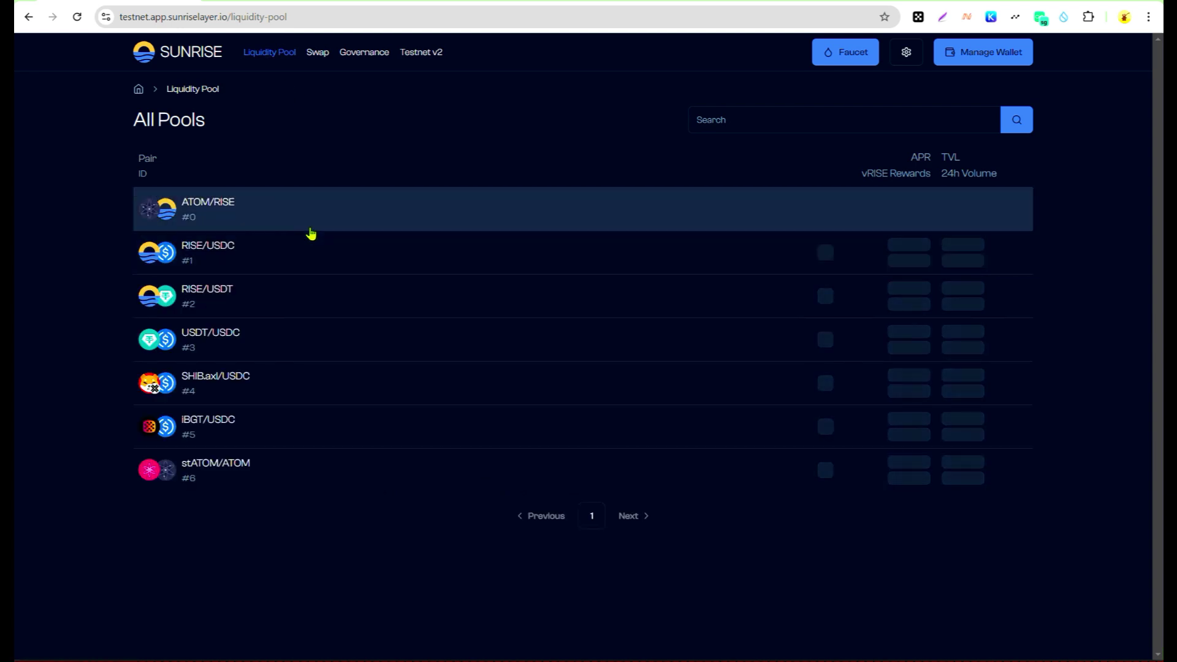
click(337, 205)
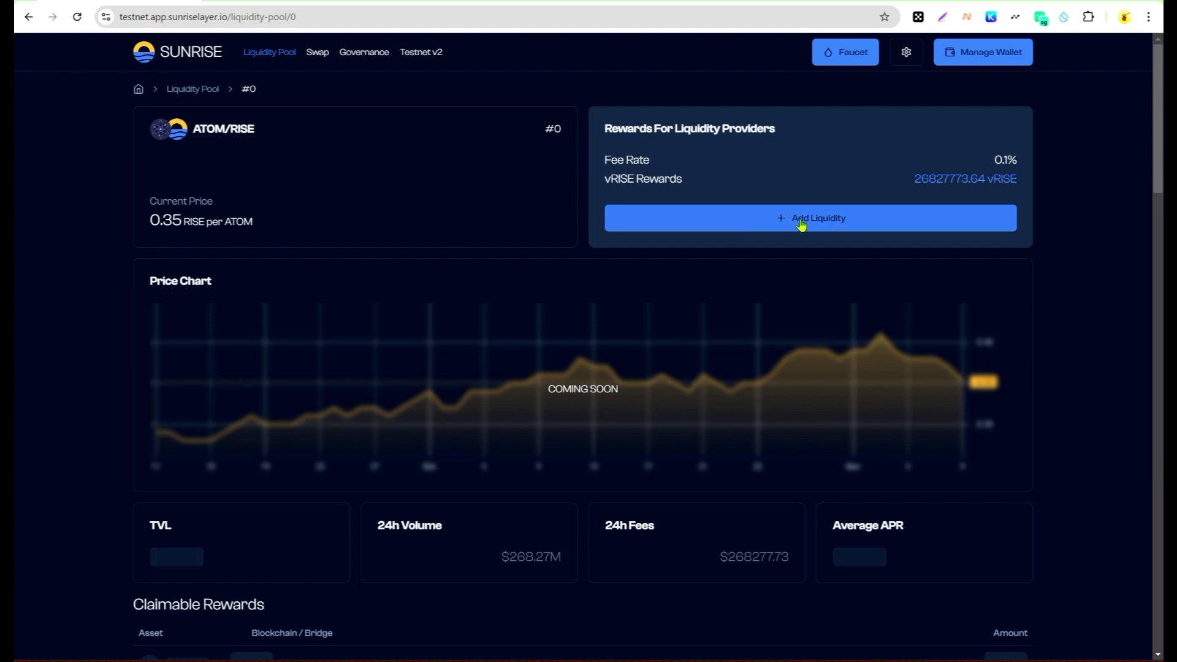
click(787, 220)
click(644, 422)
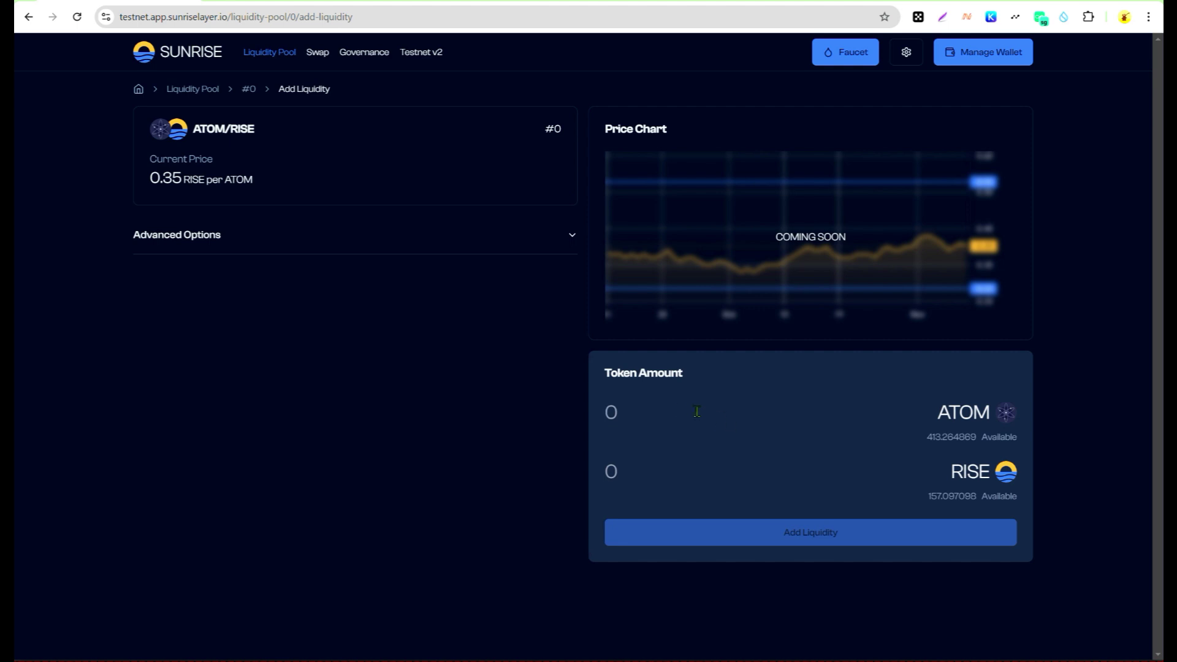
click(644, 466)
text(20)
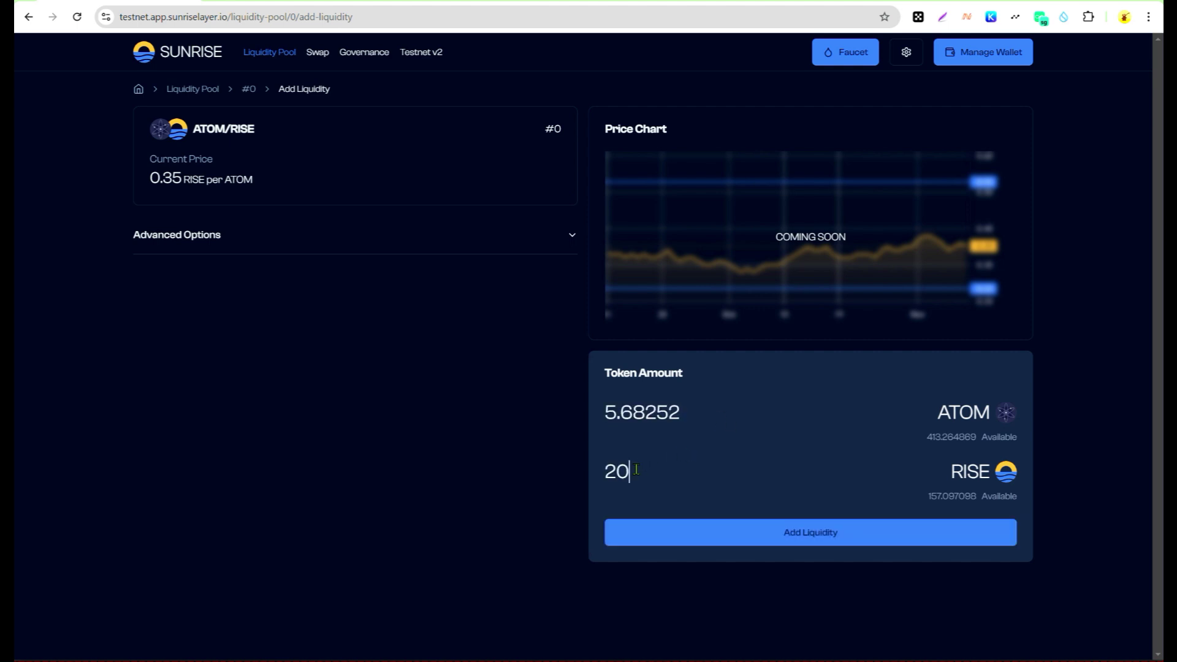
click(833, 536)
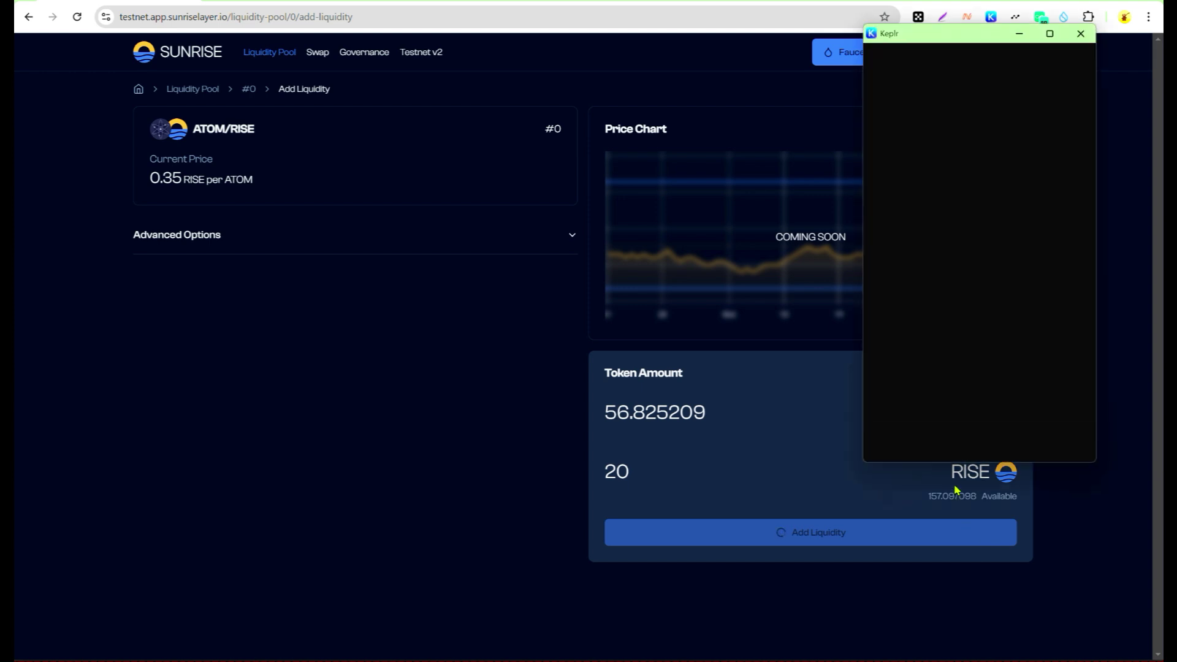
click(993, 446)
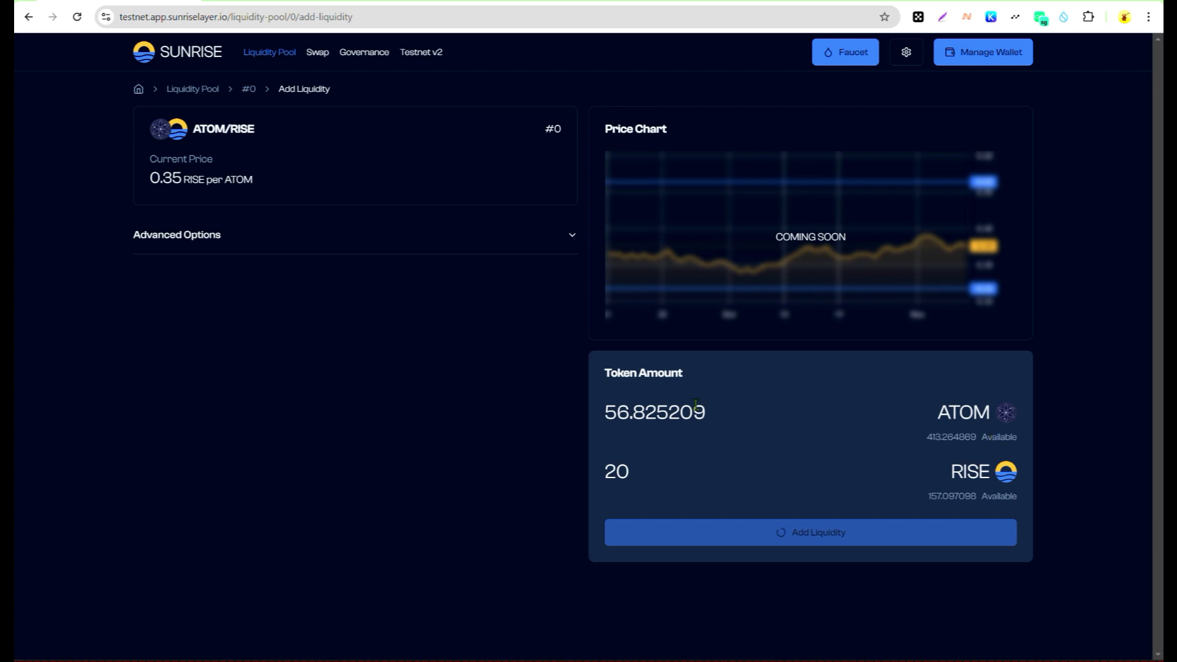
Step: Claim the ATOM/RISE pool's claimable rewards and approve the claim transaction in Keplr
click(355, 54)
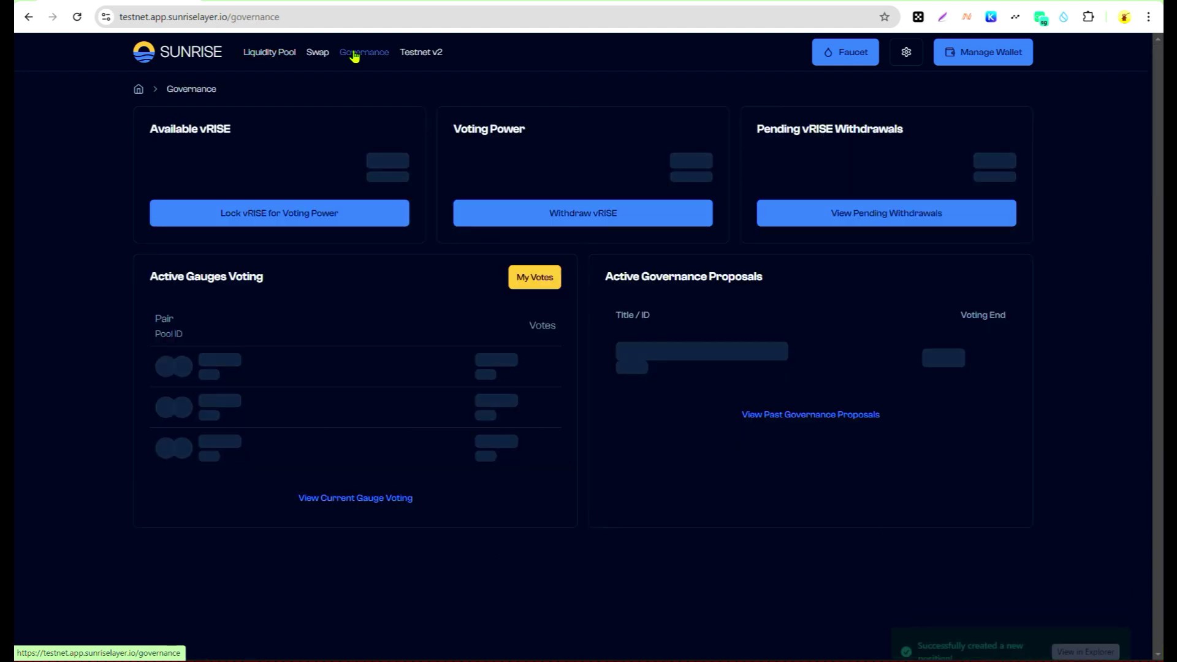
key(alt+Left)
scroll(588, 368, down, 7)
drag(1158, 304, 1127, 96)
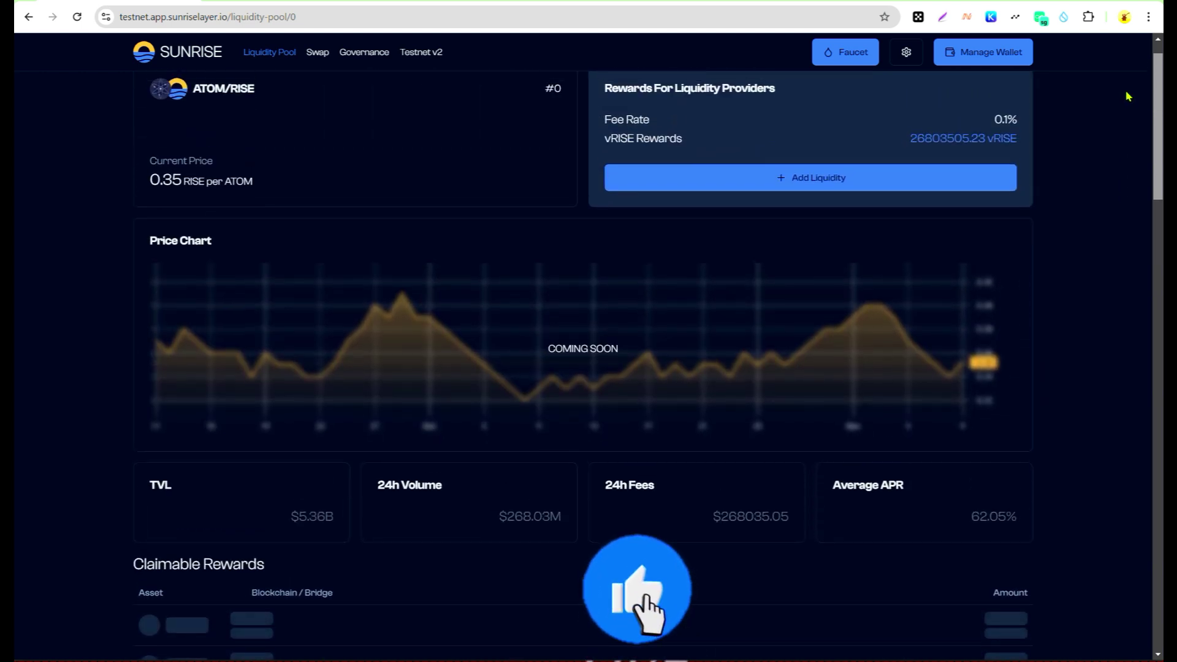
drag(1126, 96, 1143, 166)
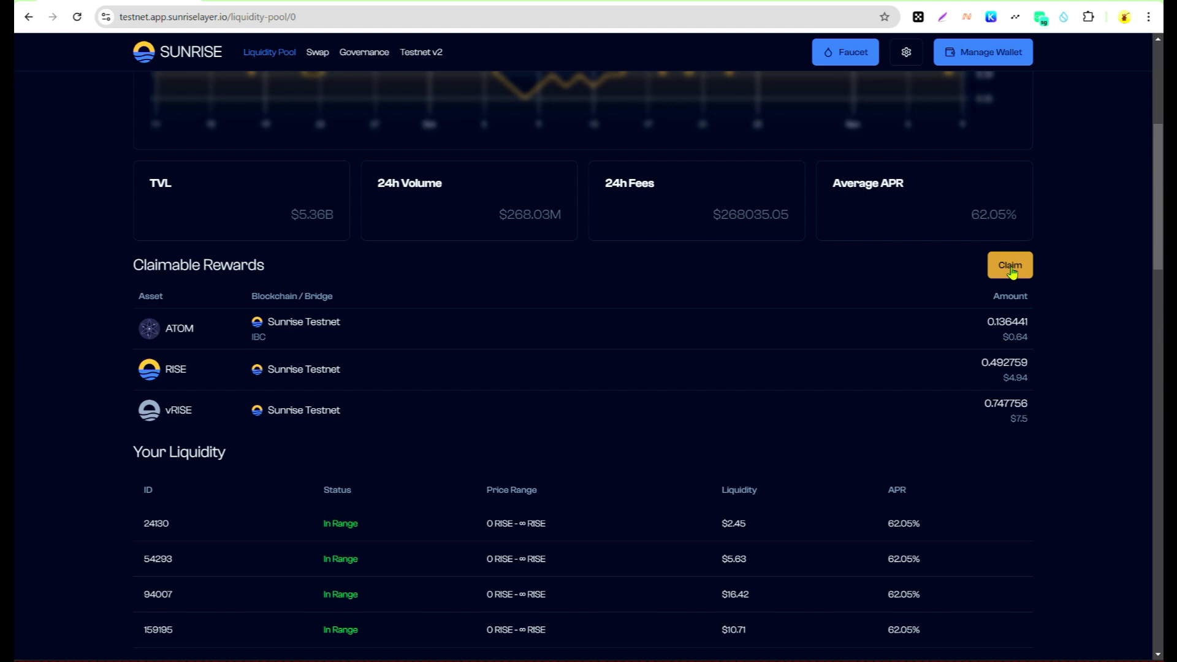
click(1012, 273)
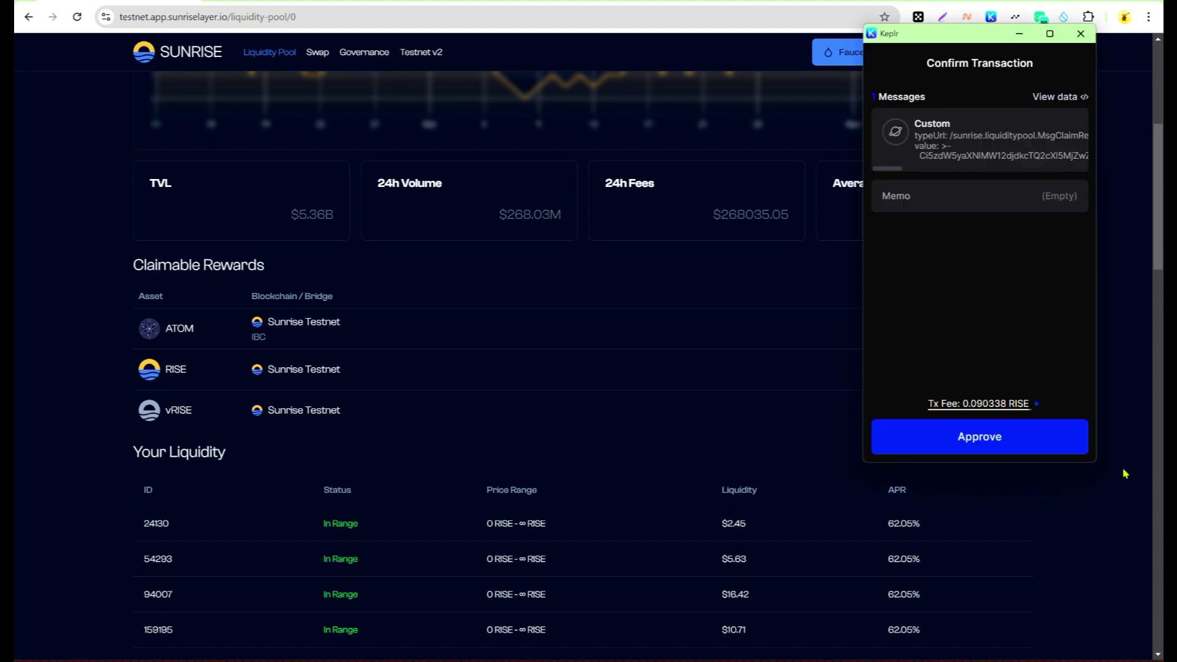
click(1000, 440)
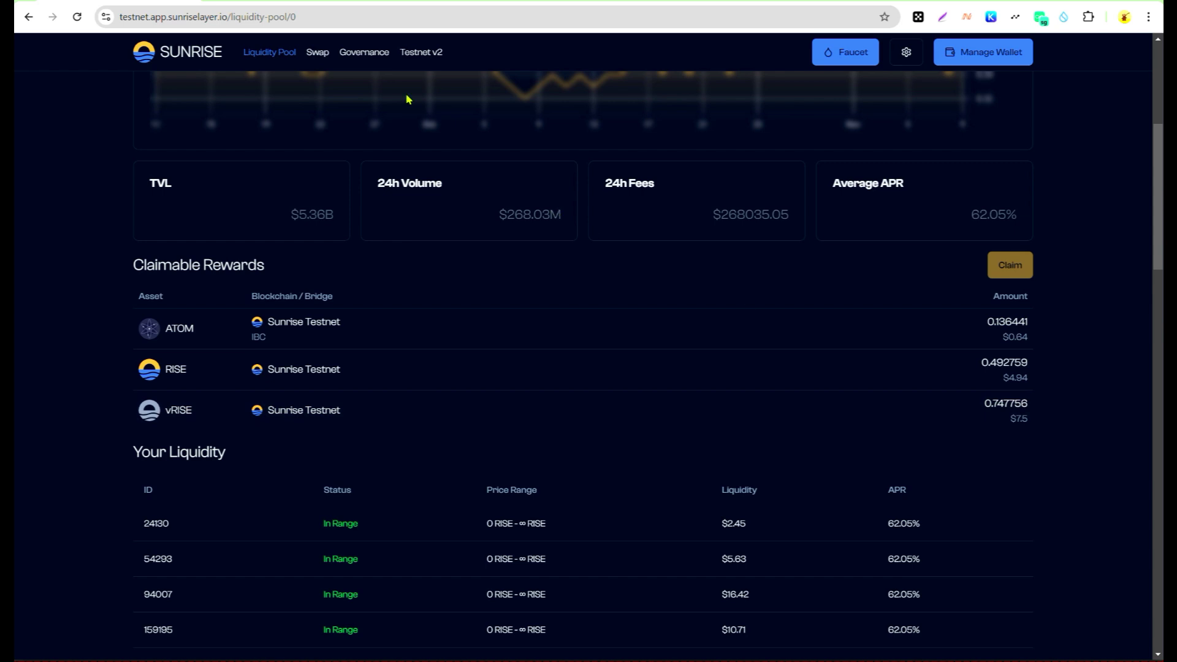
Step: Check the available vRISE under Governance and the claimable rewards and liquidity positions of the ATOM/RISE pool
click(365, 57)
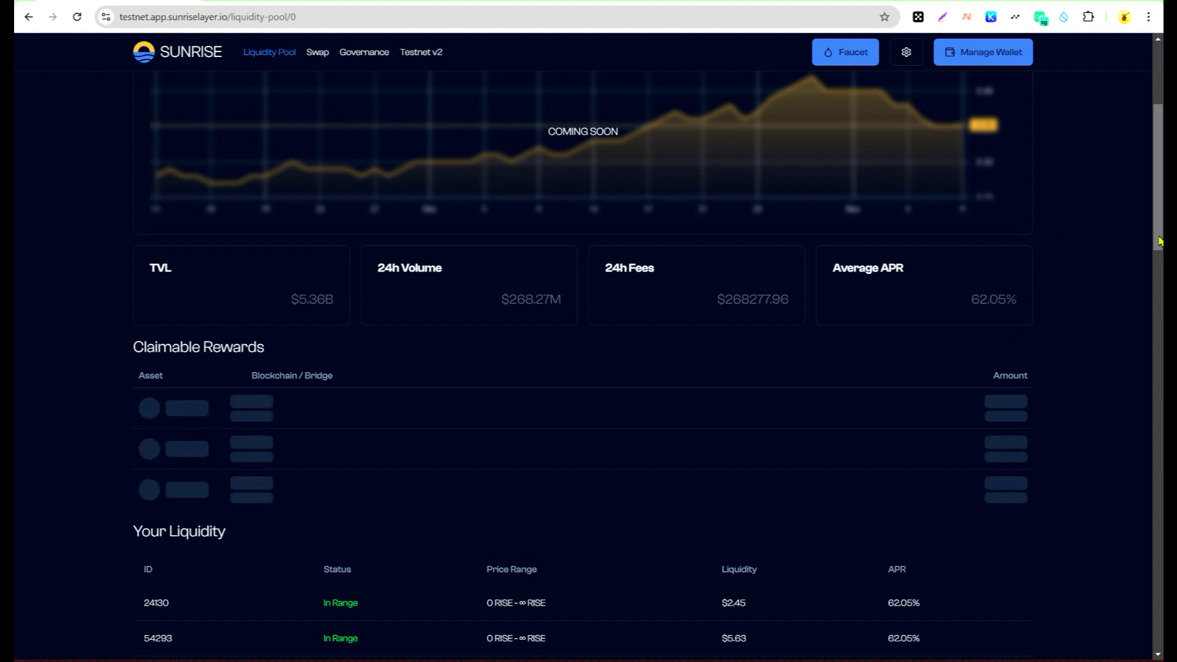
click(364, 52)
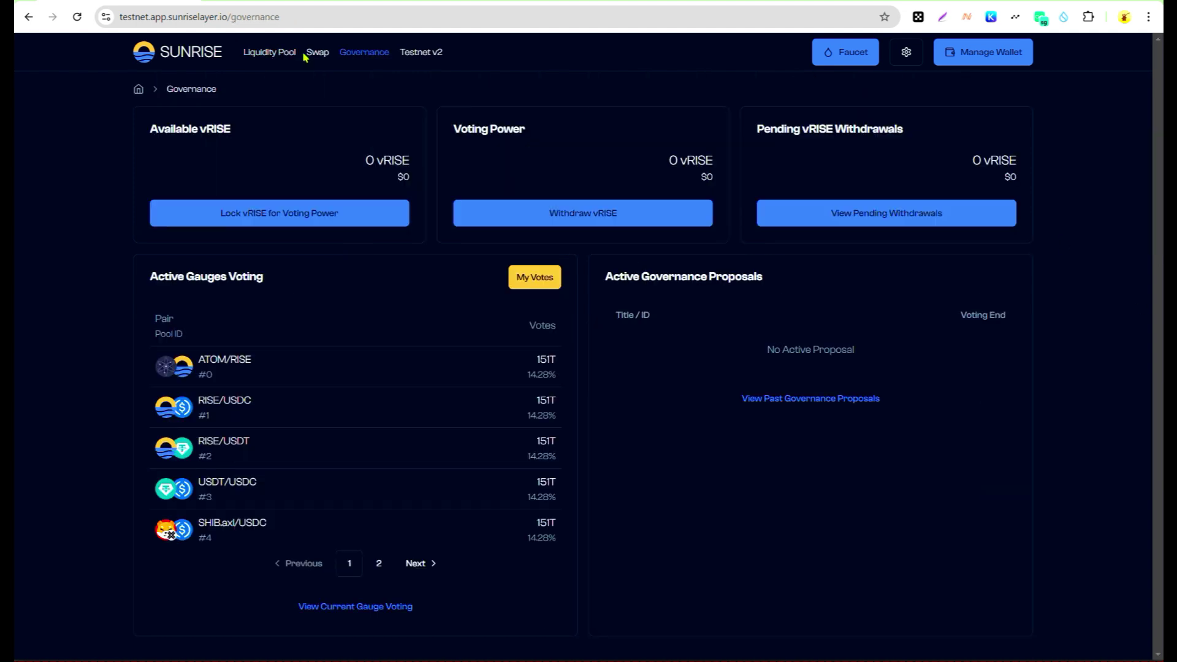
click(270, 54)
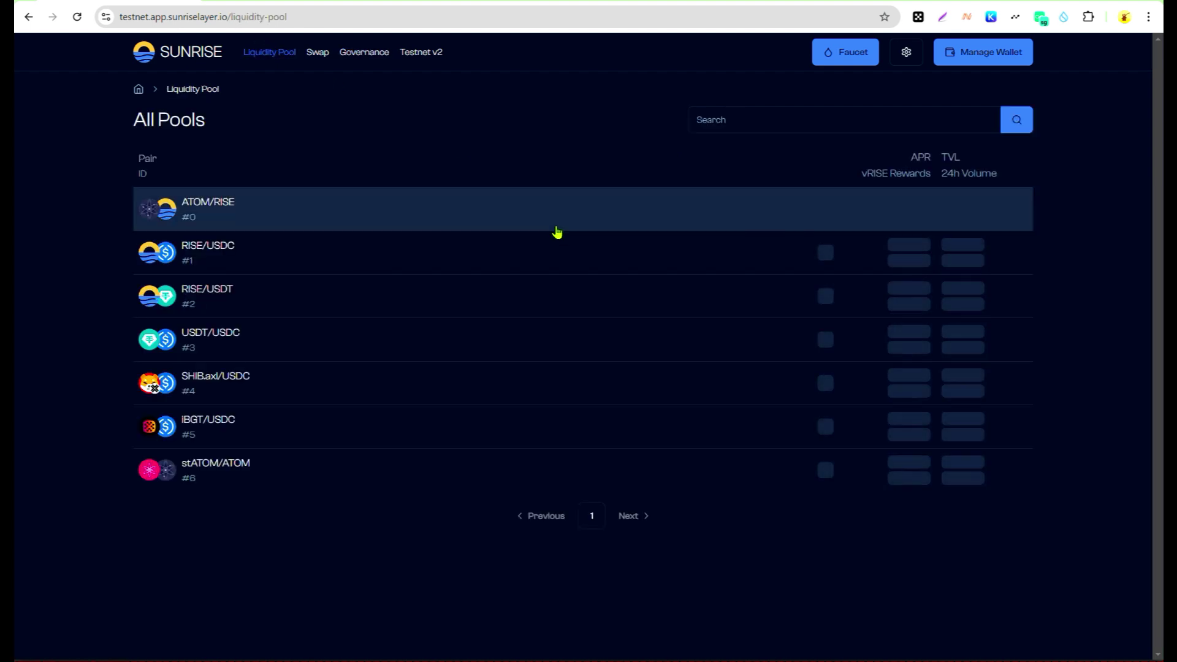
click(535, 227)
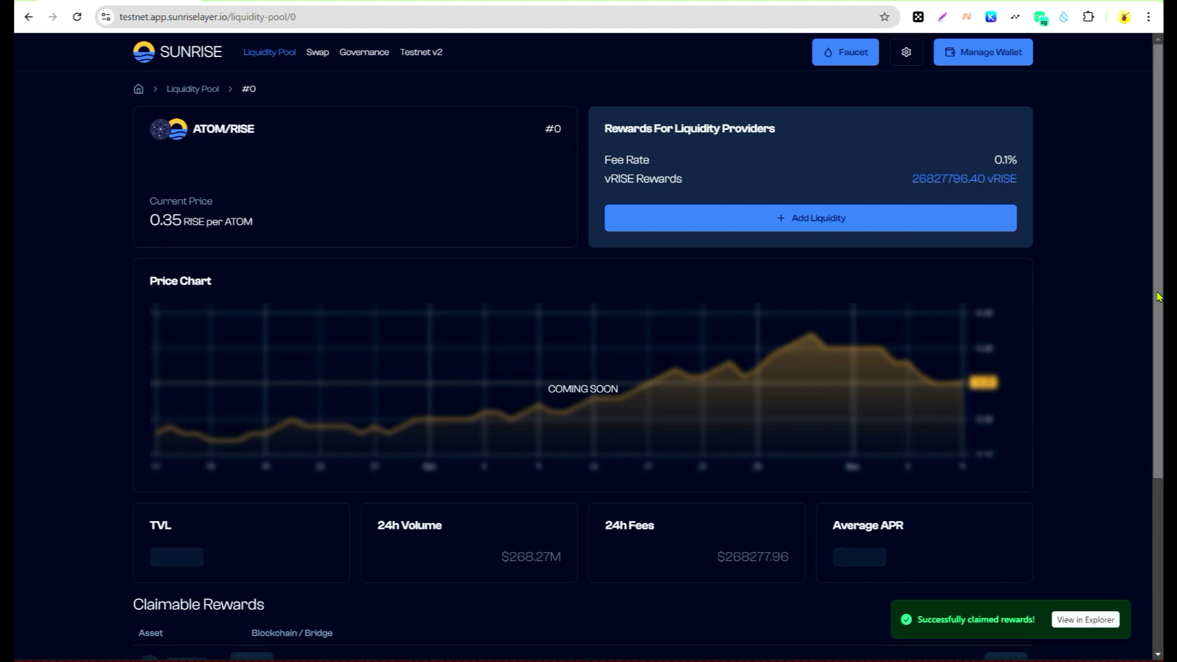
scroll(1158, 297, down, 9)
scroll(1160, 264, up, 2)
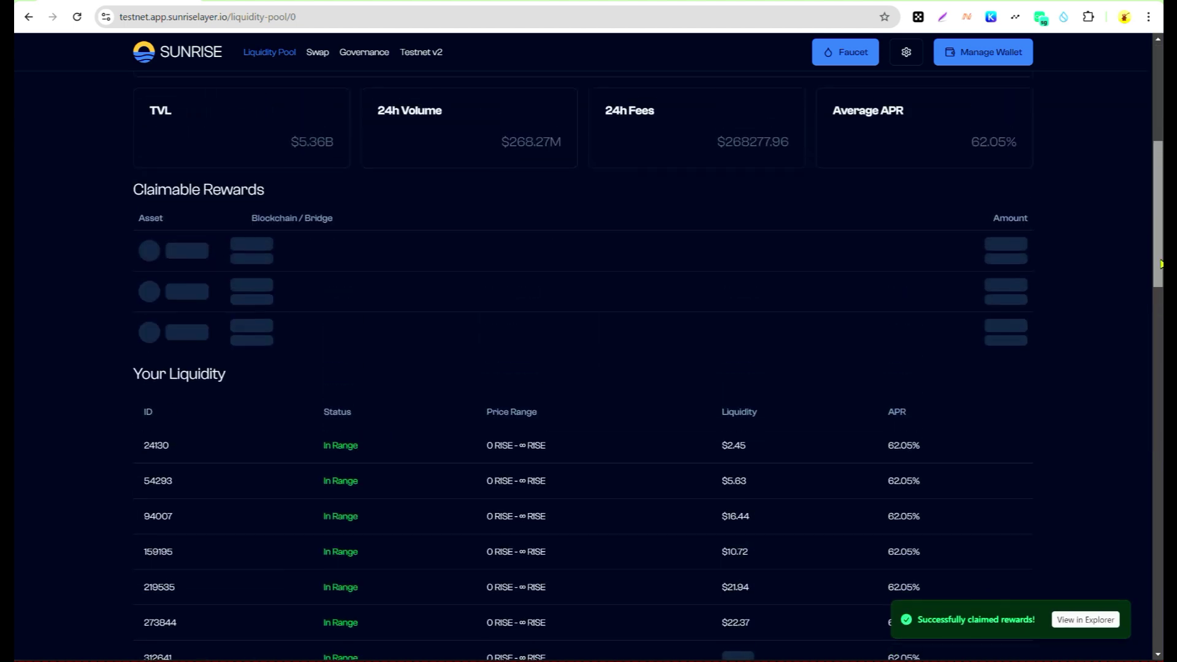
scroll(1160, 263, up, 3)
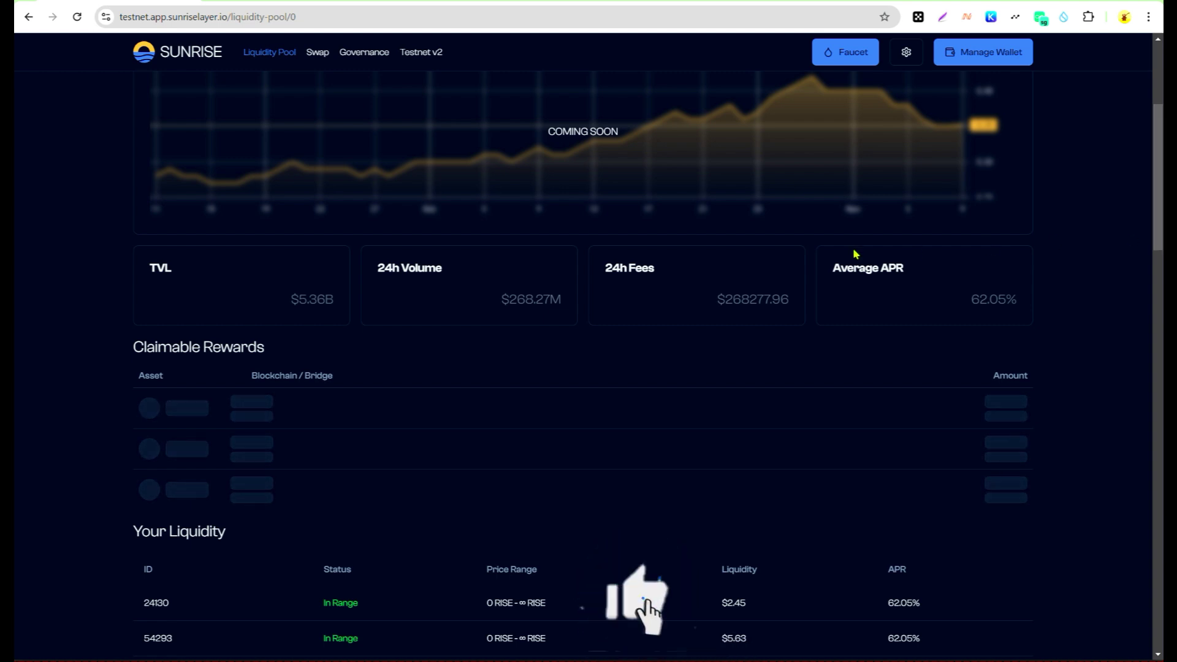
Step: Lock 0.747766 vRISE for voting power by delegating it to the TC Network validator, approve the transaction in Keplr, and reload the Governance page
click(365, 53)
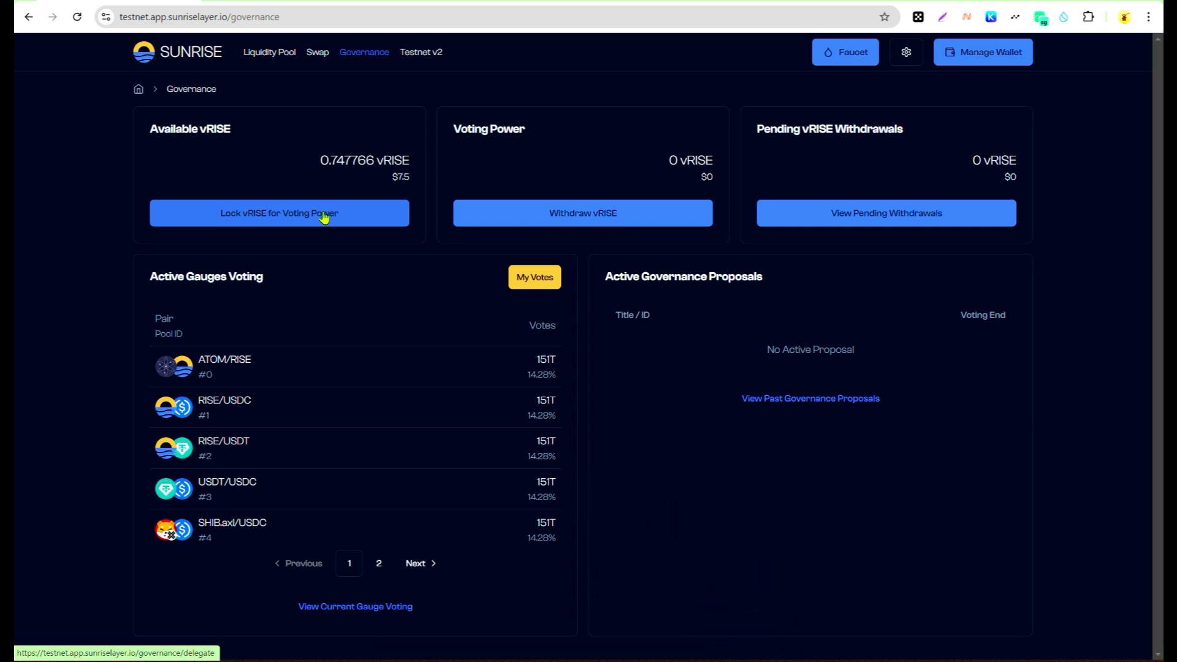
click(322, 215)
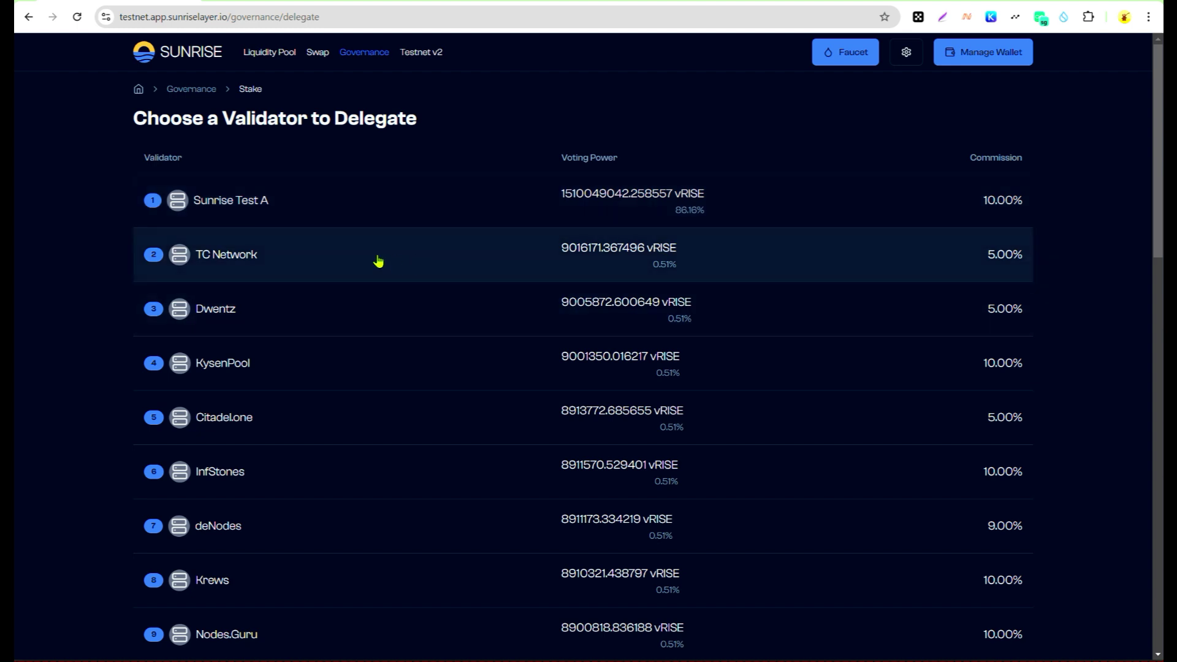
click(376, 258)
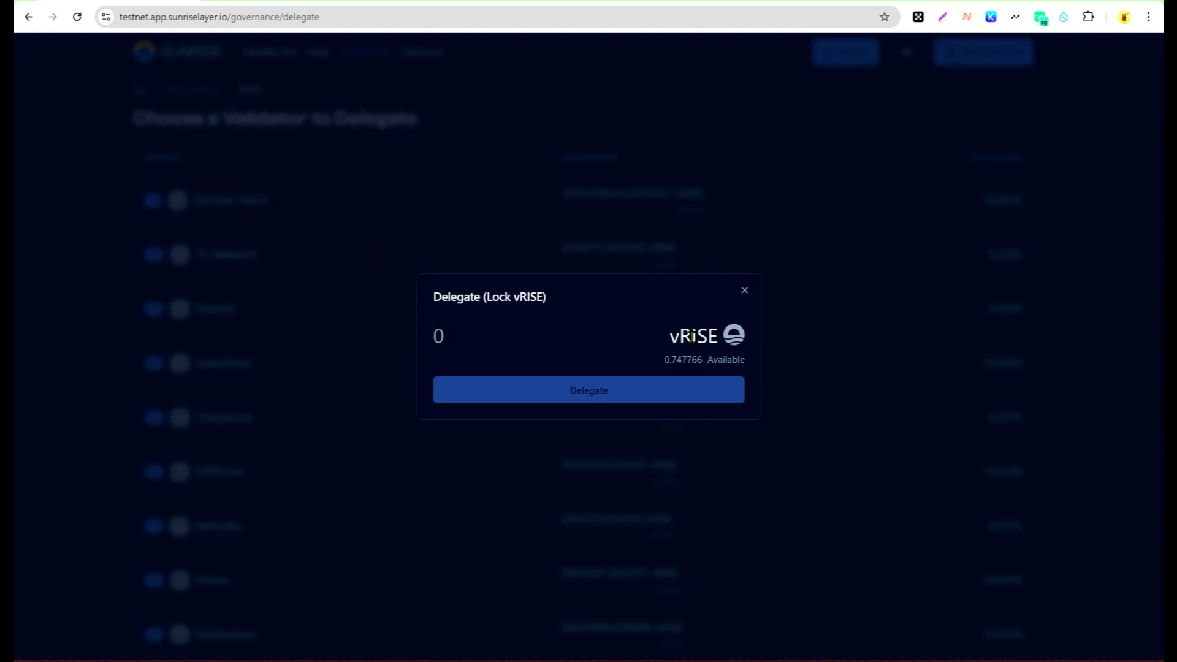
click(482, 332)
text(0.)
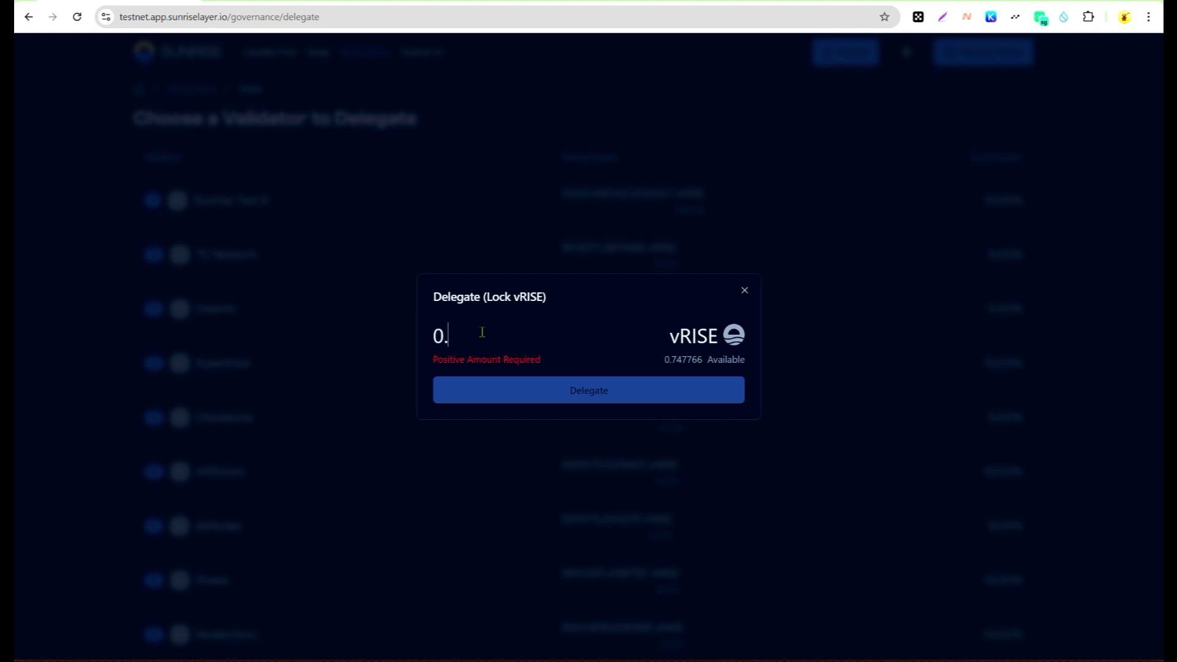
text(7)
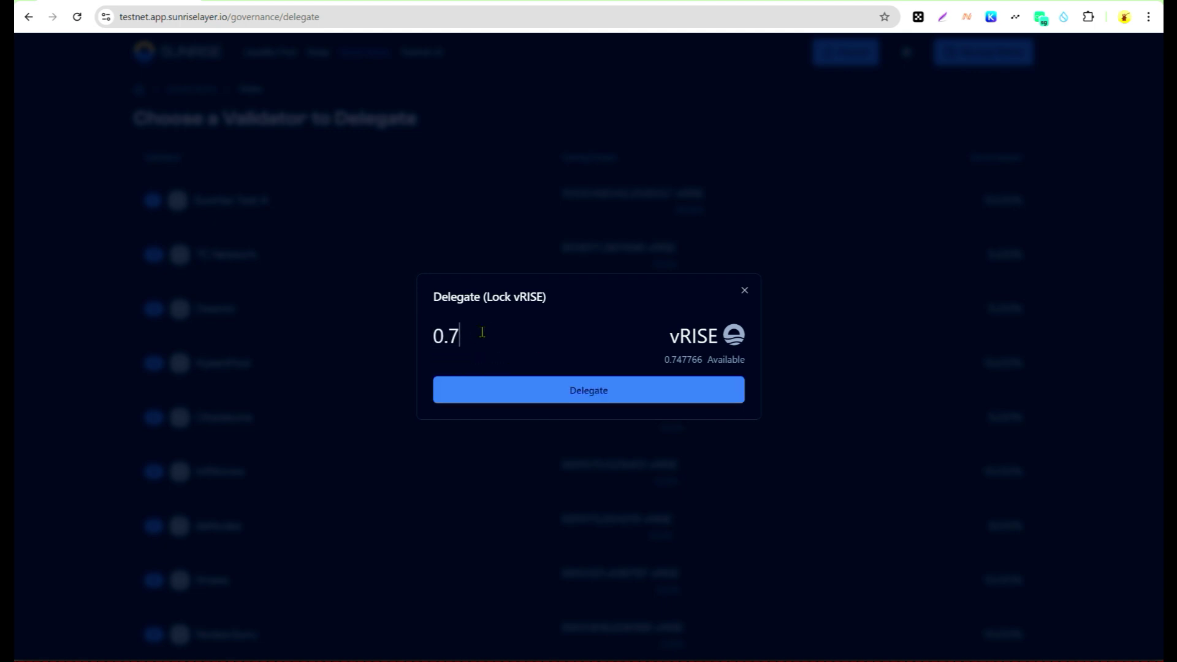
text(47766)
click(578, 392)
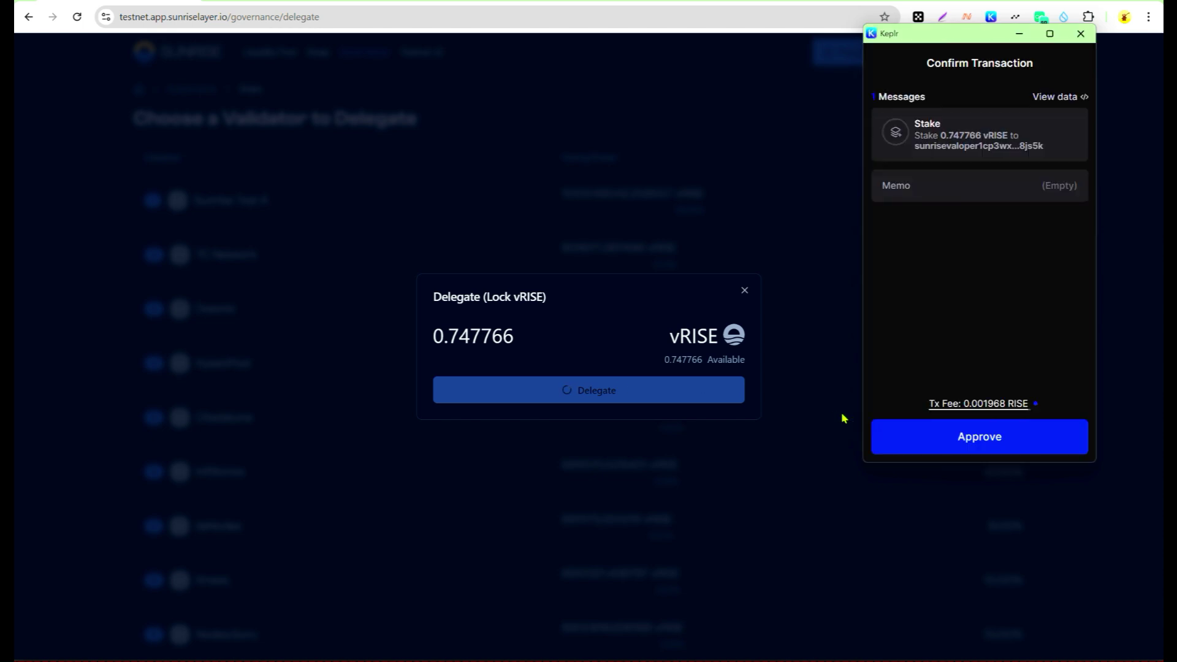
click(962, 446)
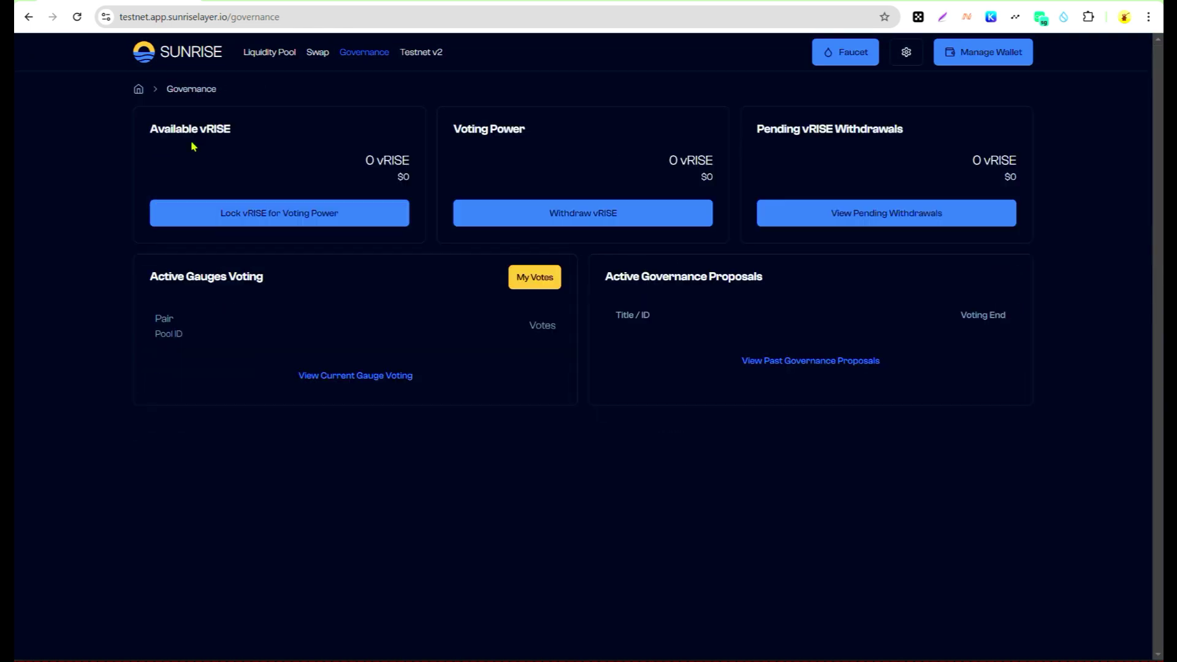
click(77, 18)
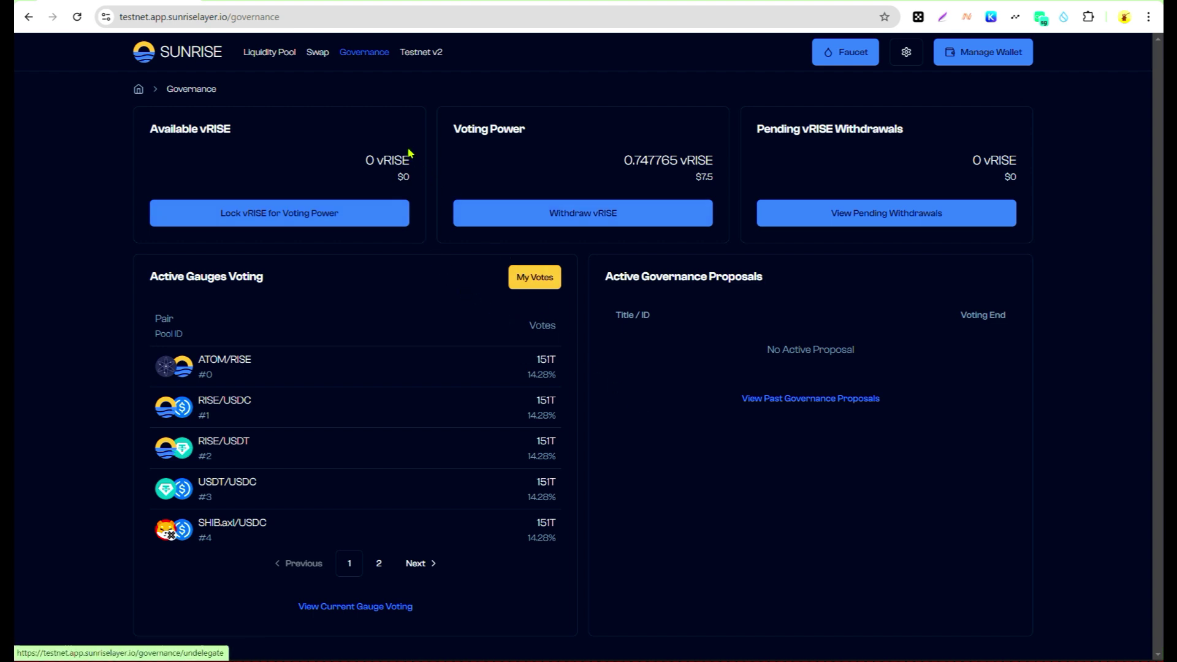
Step: Open the Haru Shop in Testnet v2 and sort the glasses by price from High to Low
click(415, 56)
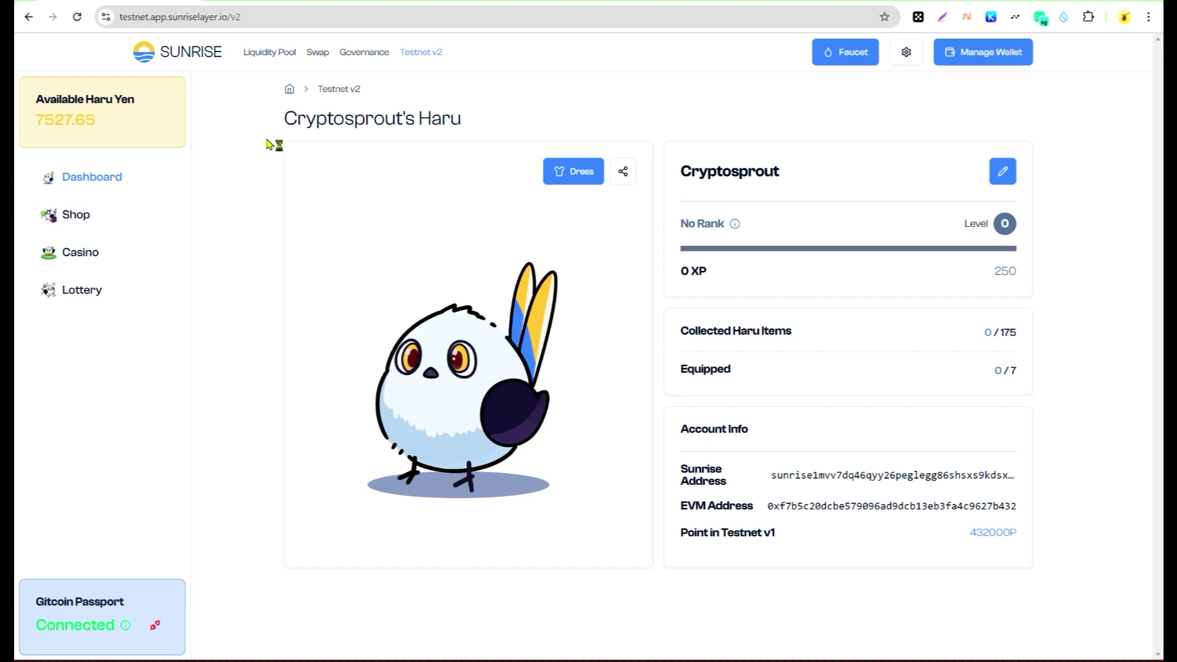
click(77, 221)
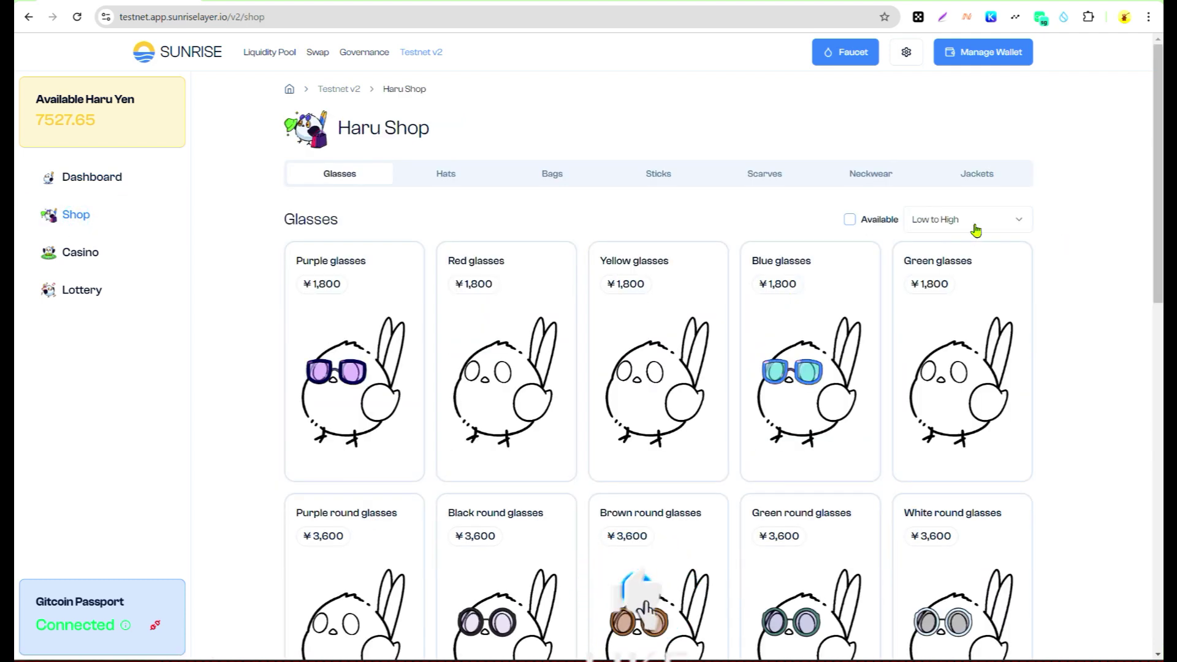
click(1001, 221)
click(972, 274)
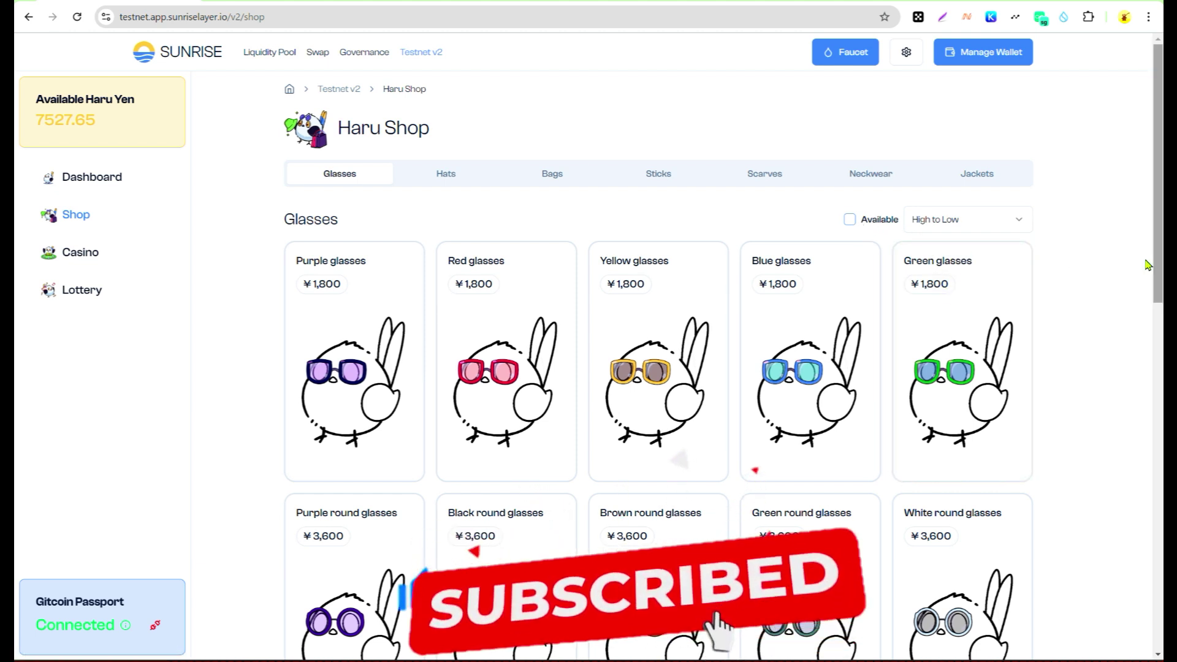
Step: Restrict the glasses to available items, look through their prices, and view the Hats category of the Haru Shop
click(850, 221)
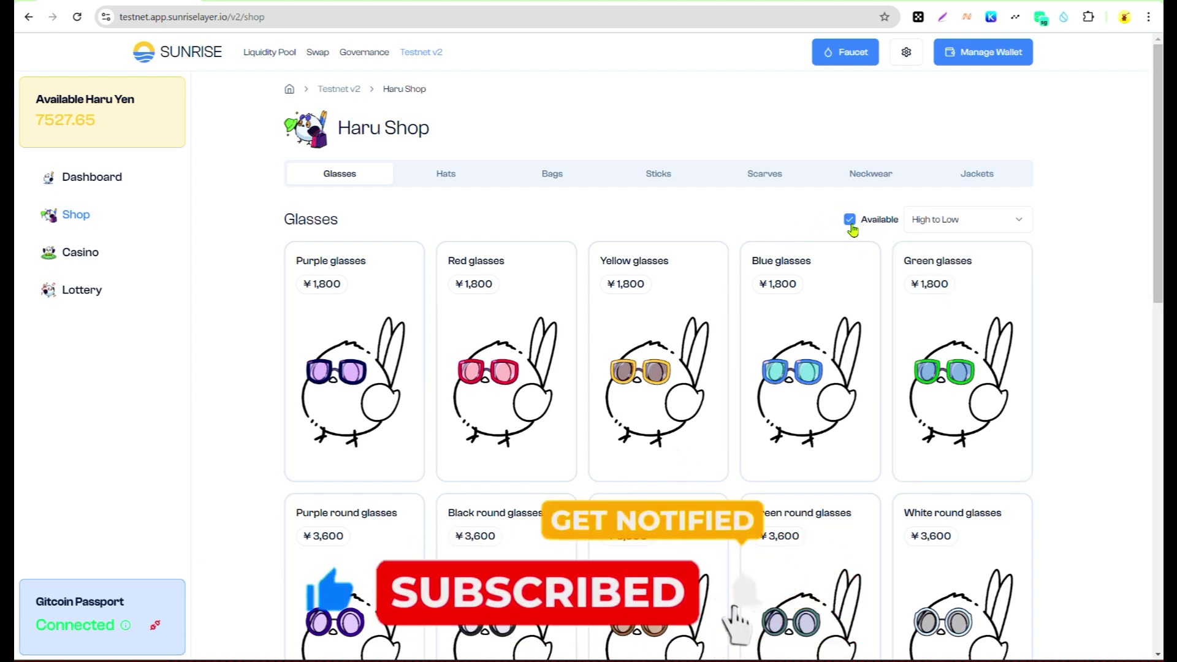
scroll(851, 229, down, 4)
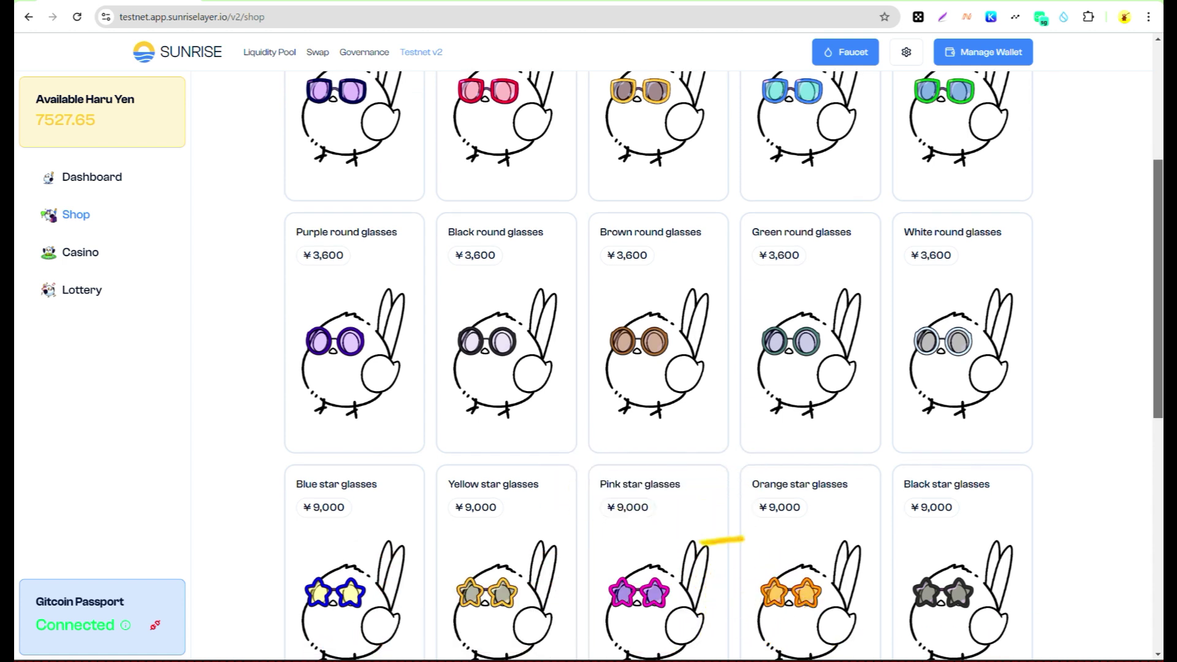
scroll(851, 229, down, 10)
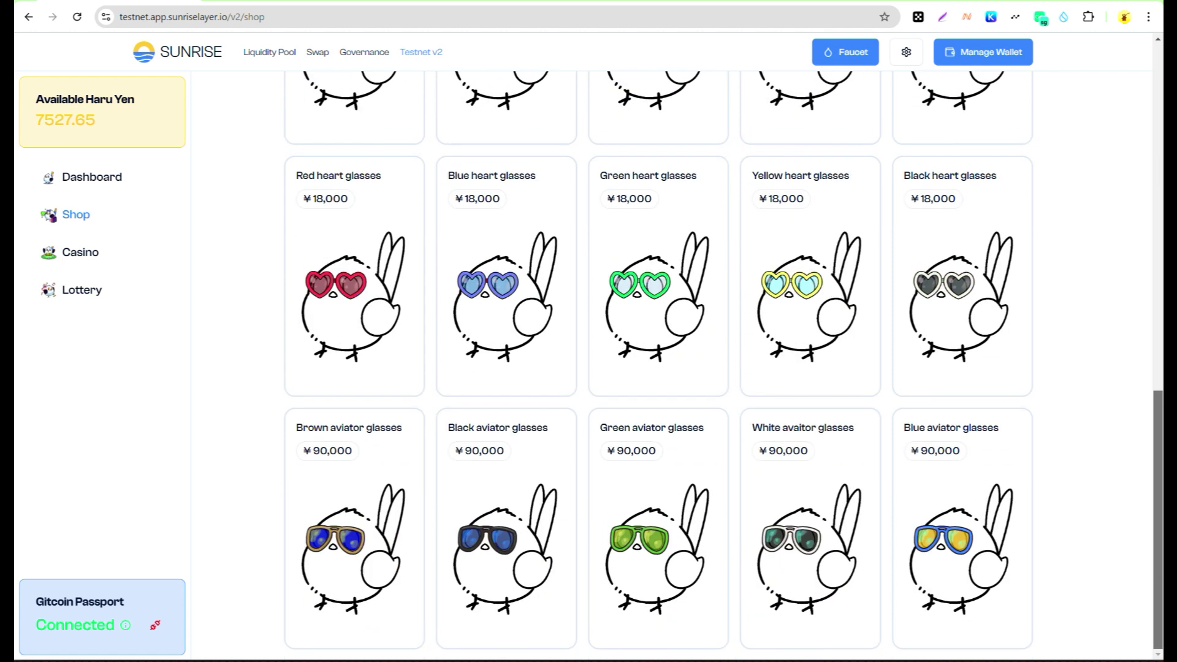
scroll(871, 260, up, 14)
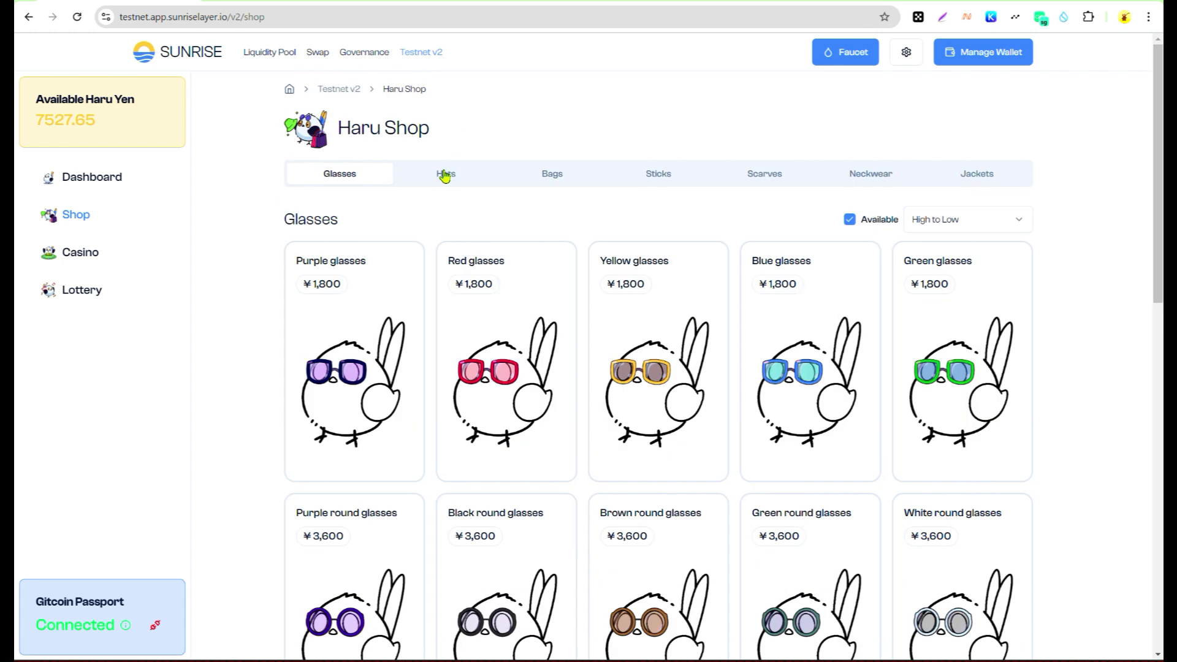
click(447, 173)
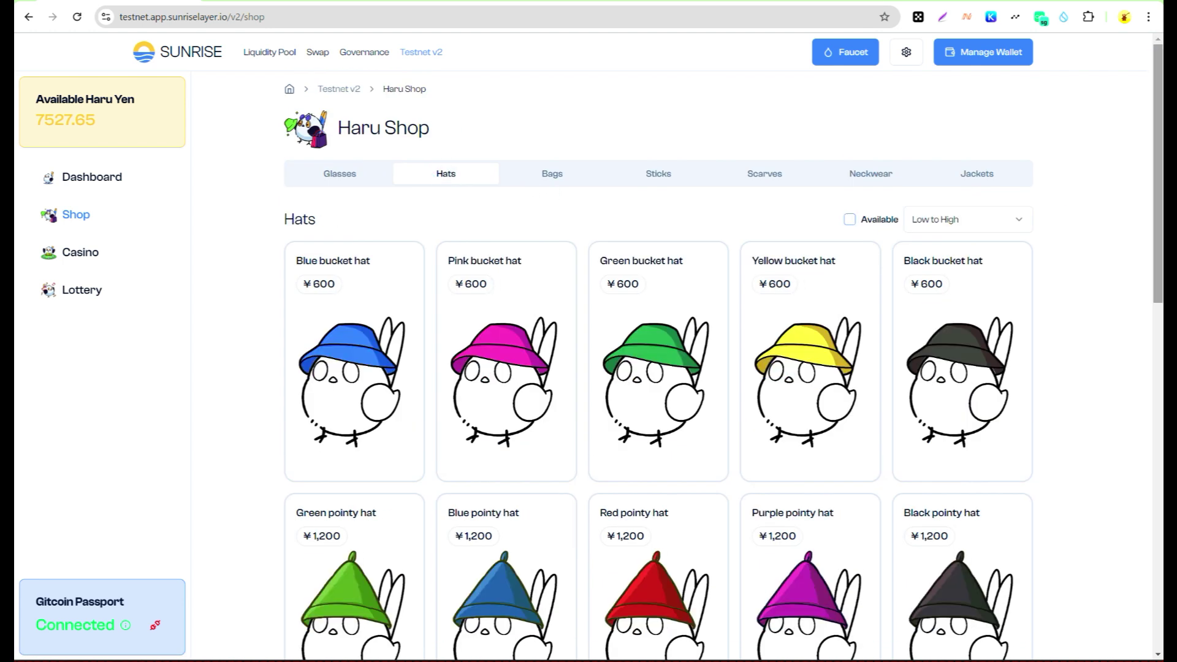
drag(1157, 228, 1151, 201)
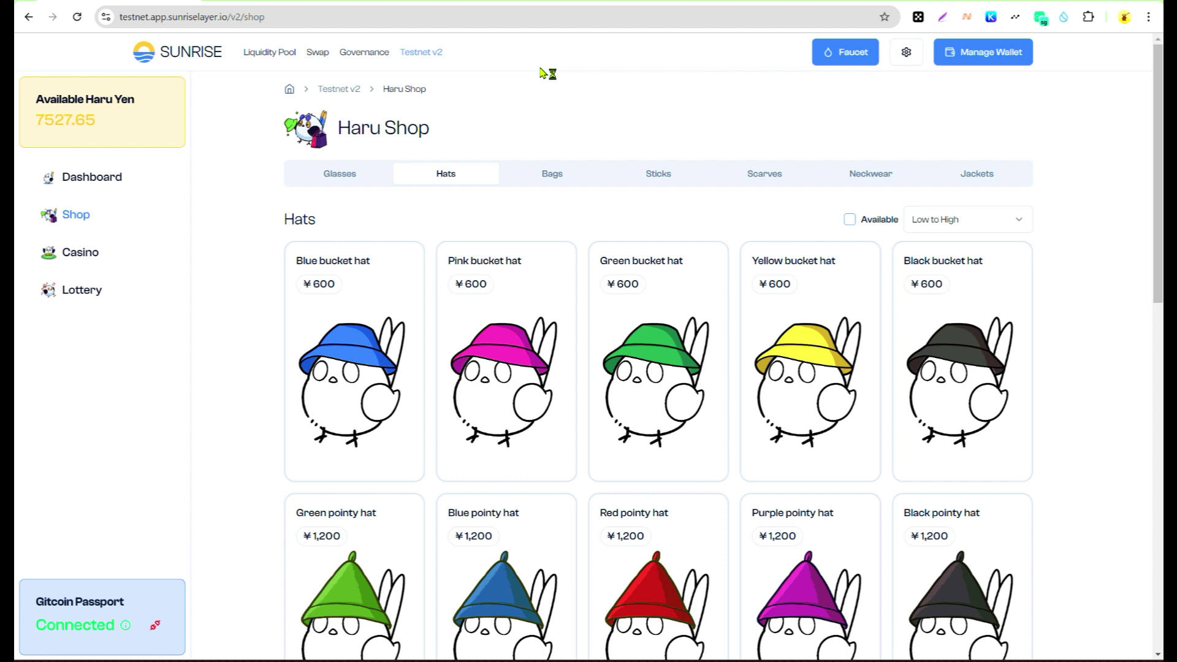
Step: Open the Casino's Prediction Market and view the bet on Solana making a new high by November 11th, 2024
click(93, 253)
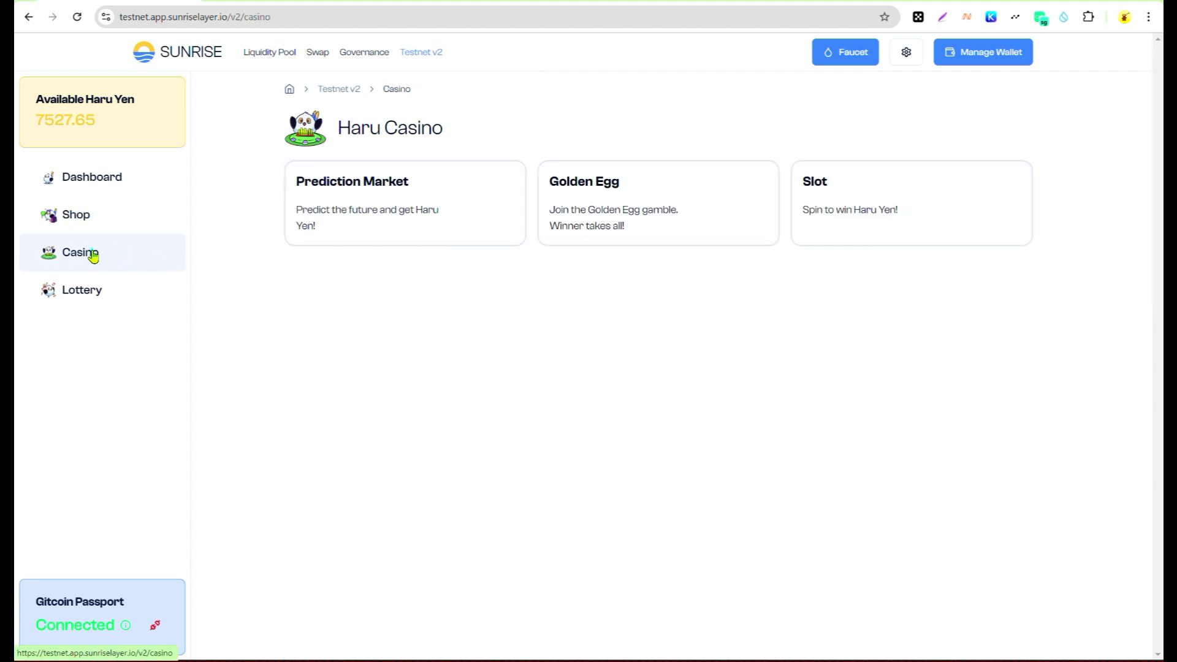
click(406, 225)
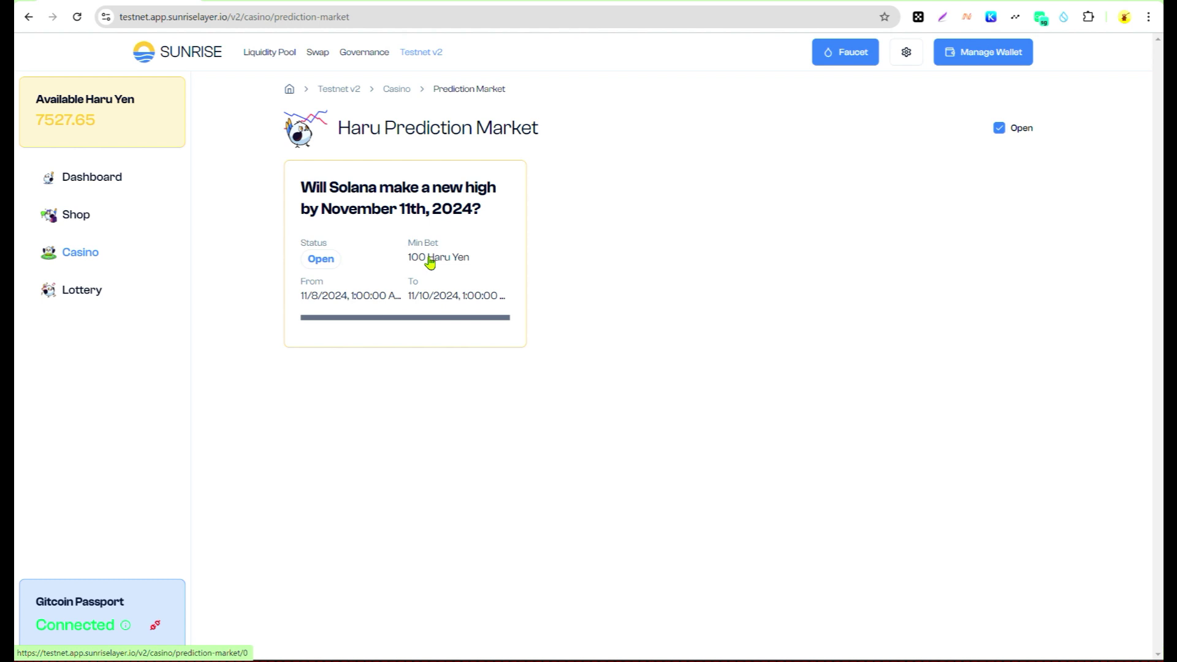
click(431, 261)
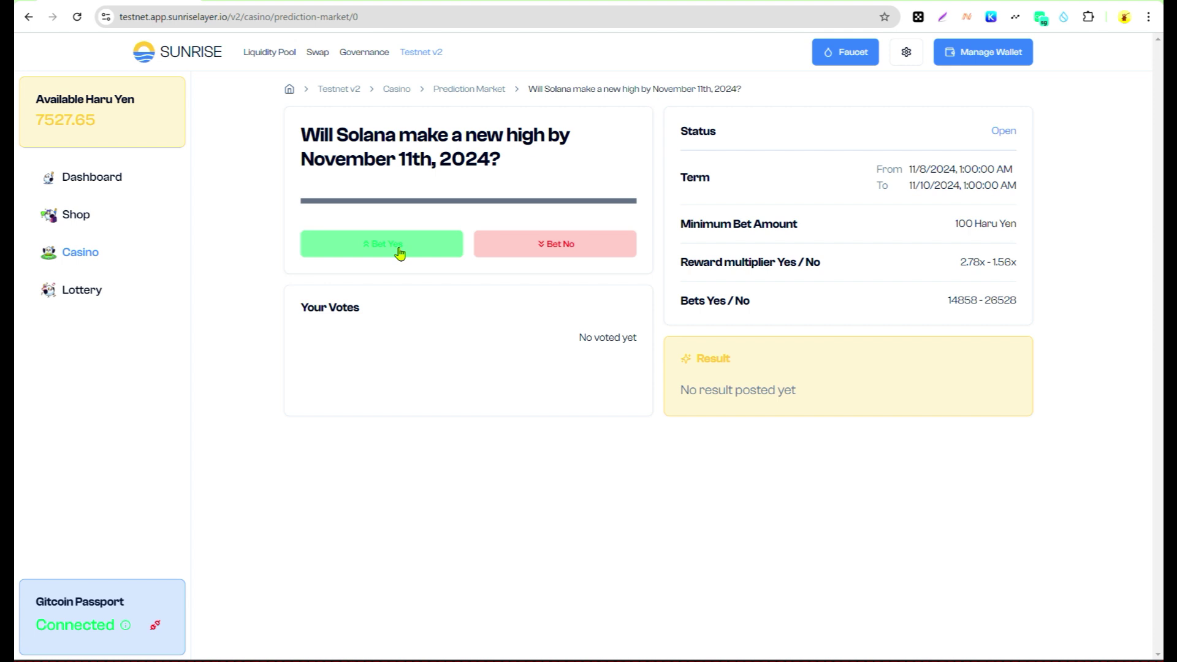
Step: Check the terms and required item of the Haru's Interview lottery, and return through the shop to the Testnet v2 dashboard
click(85, 291)
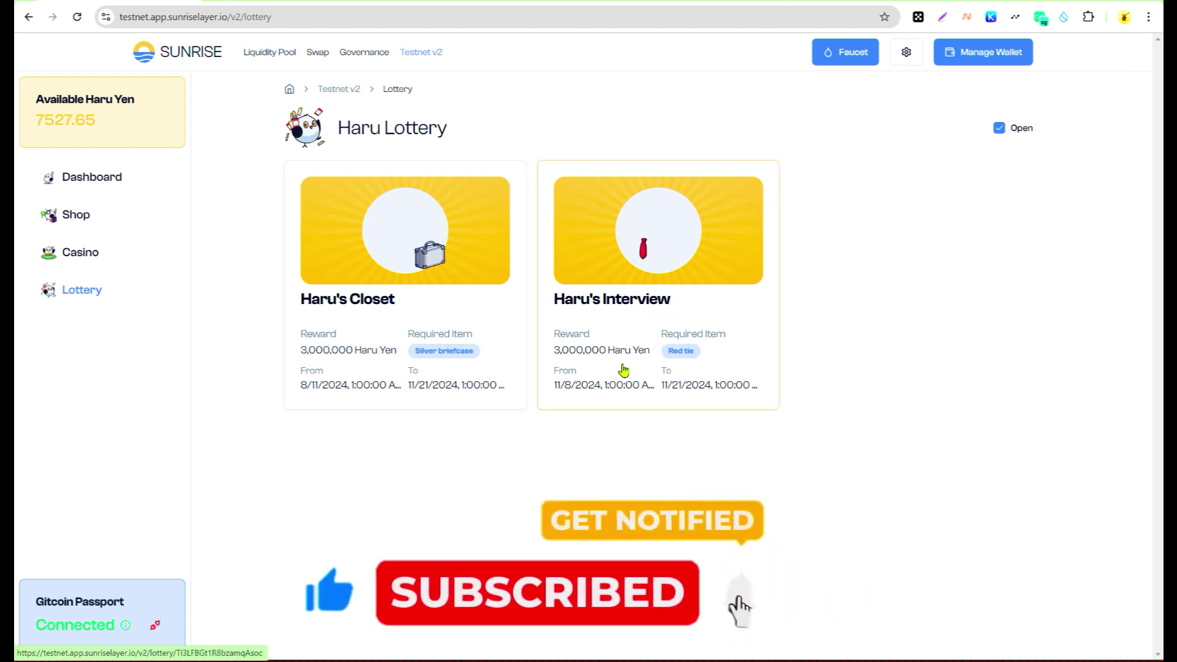
click(620, 307)
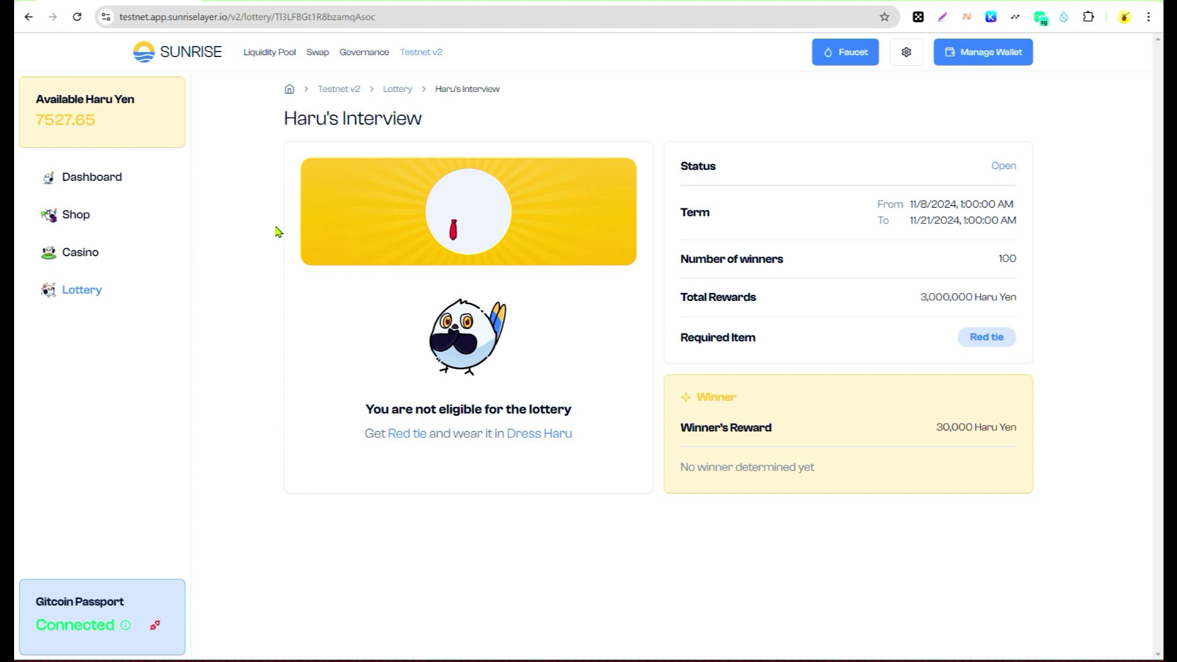
click(77, 218)
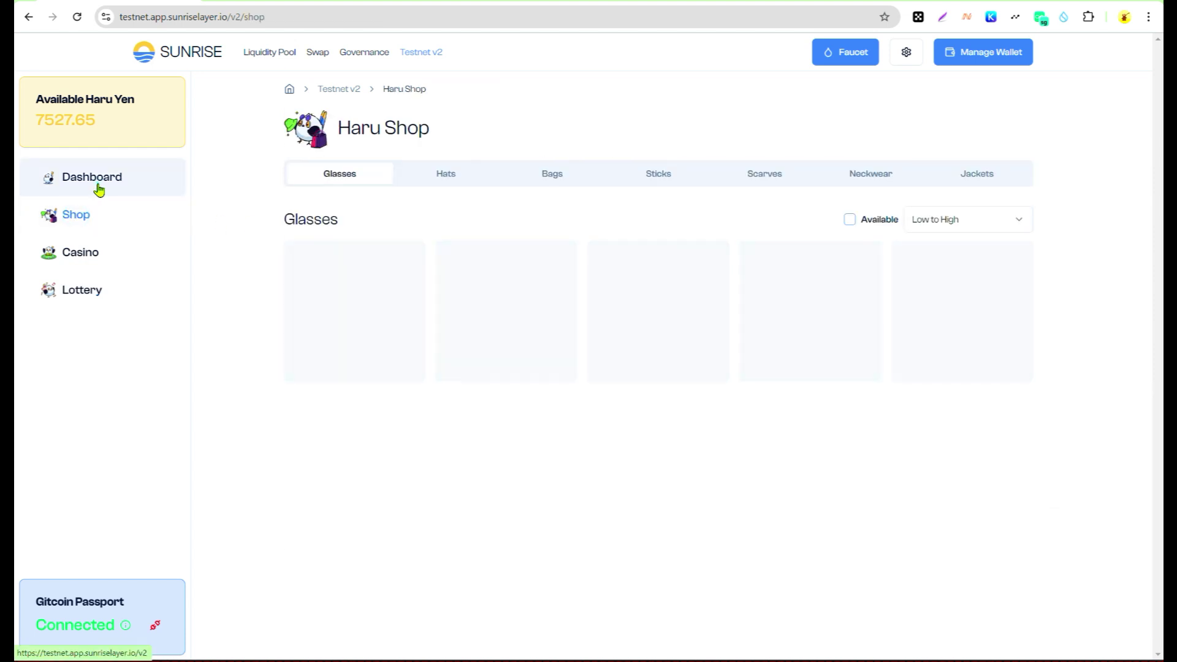
click(97, 189)
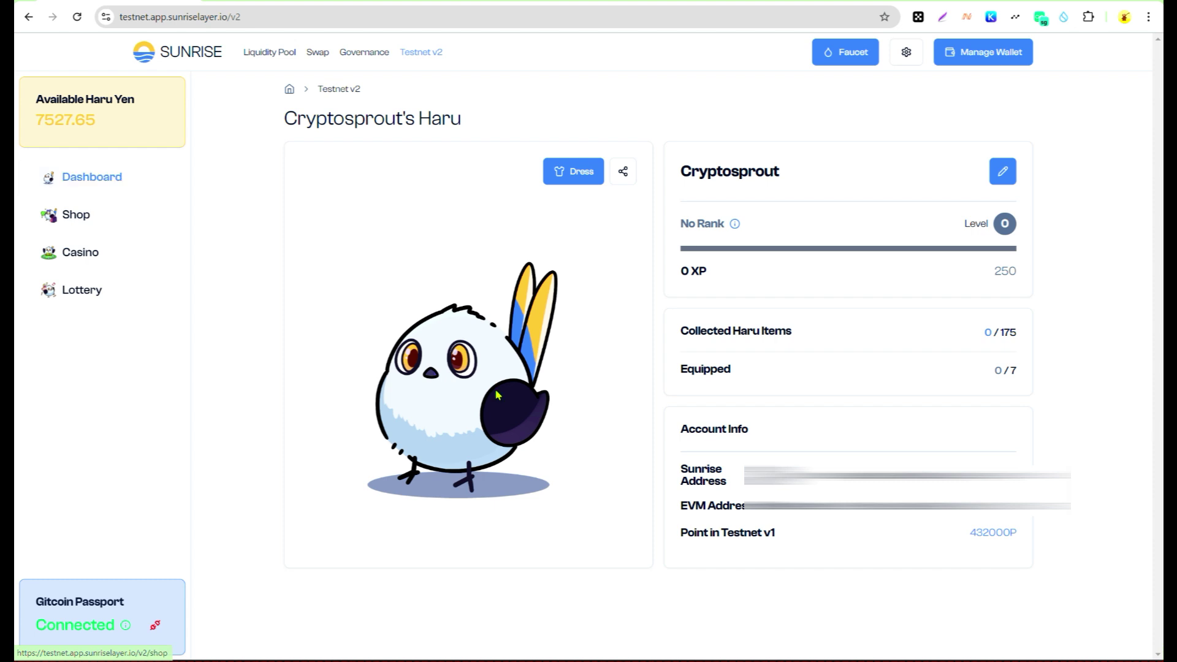